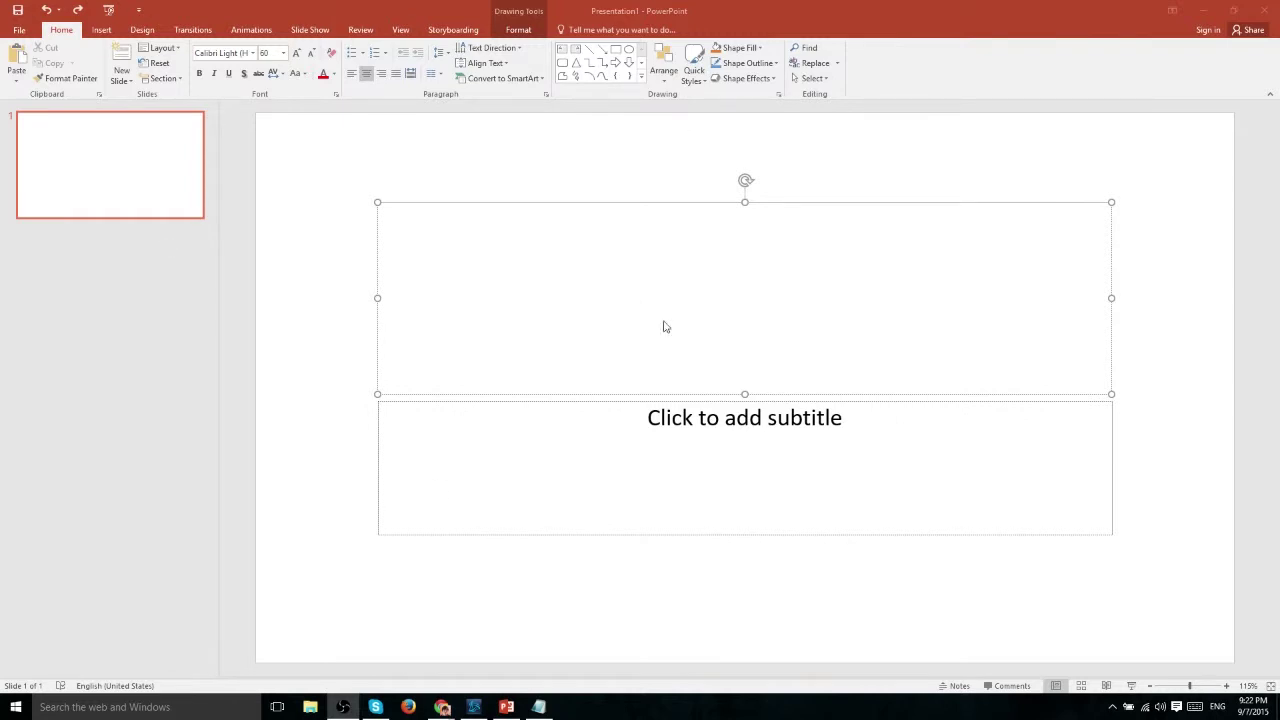
# Step: Enter 'Presentation' in the empty title placeholder of slide 1
pyautogui.click(516, 303)
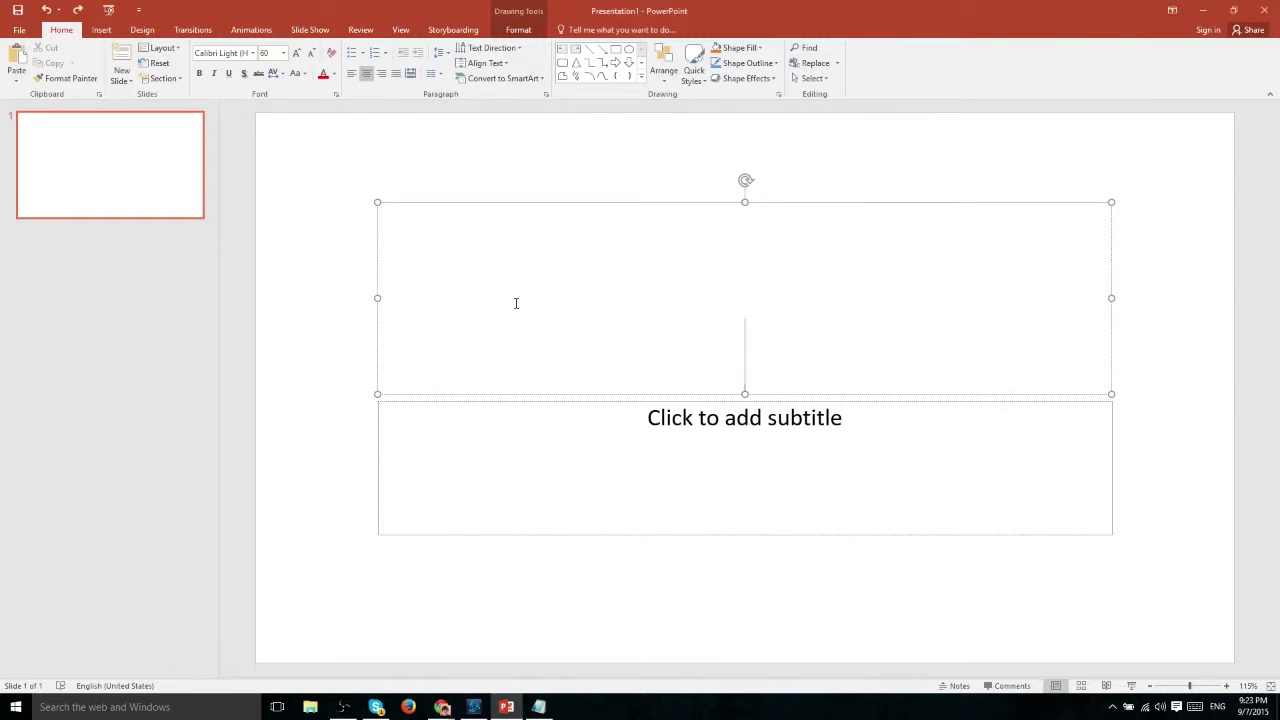
pyautogui.click(628, 428)
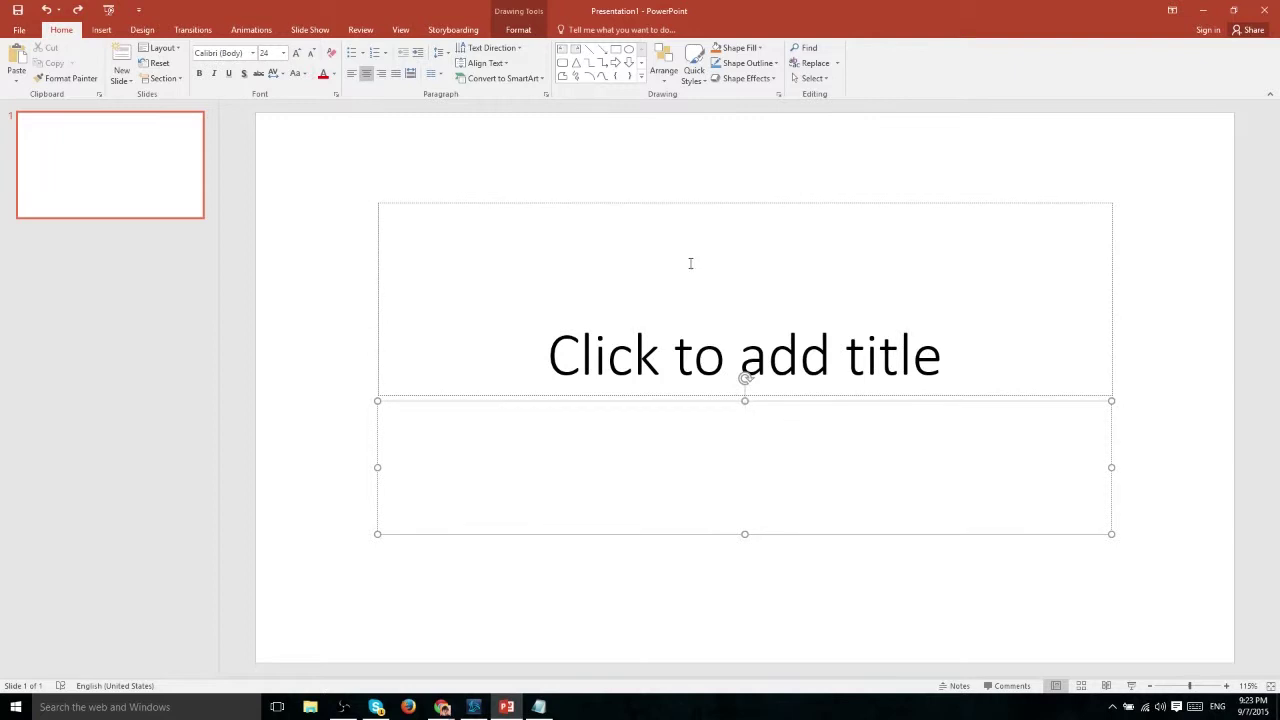
pyautogui.click(690, 263)
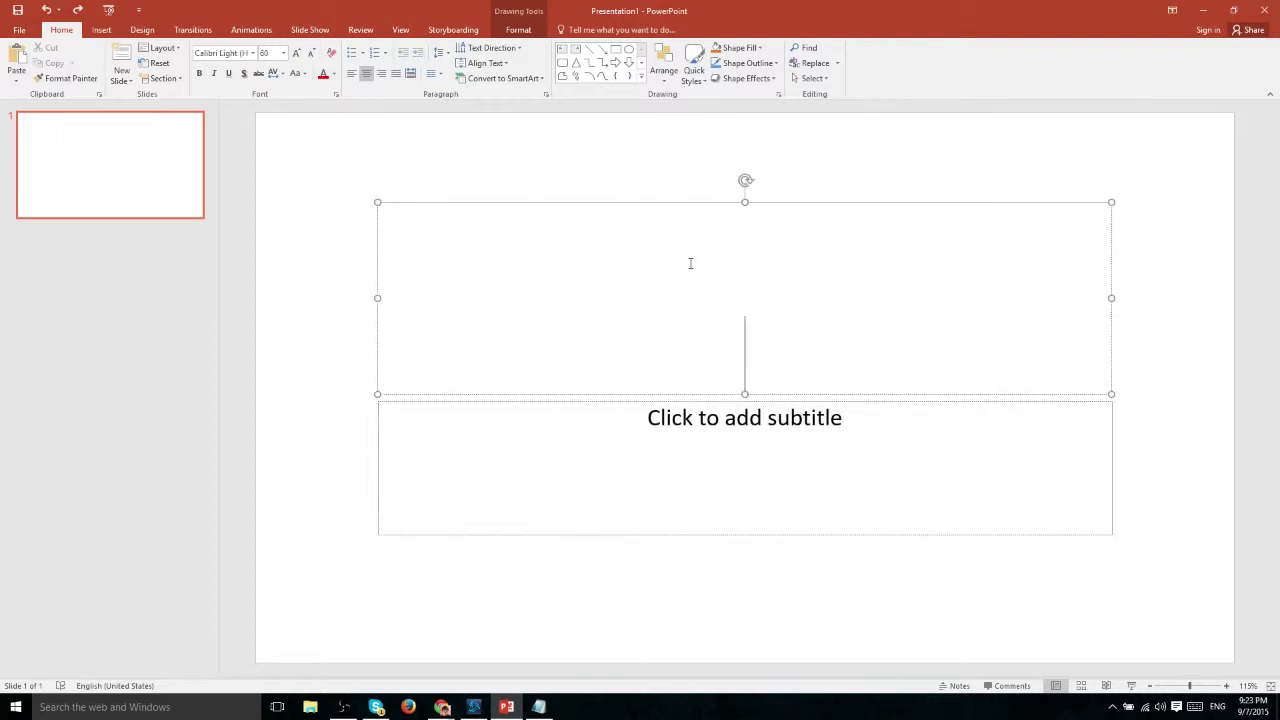
pyautogui.write('Presentation')
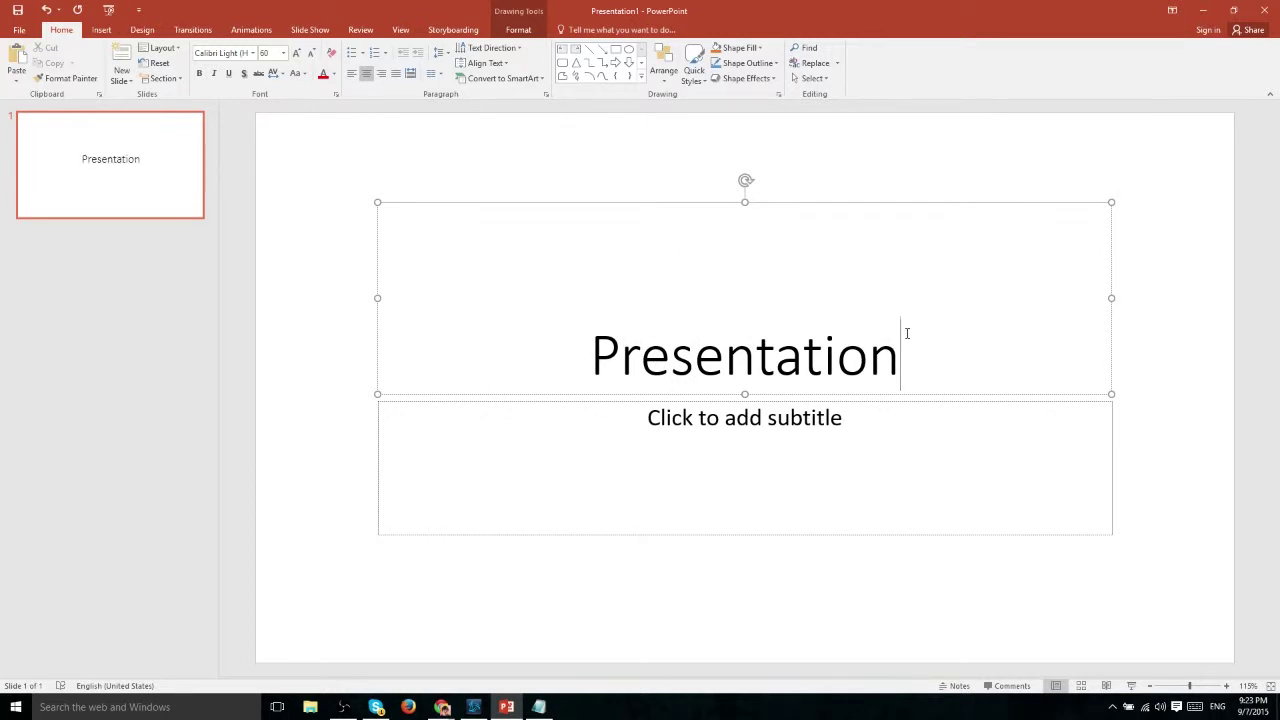
pyautogui.moveTo(908, 334); pyautogui.dragTo(547, 320)
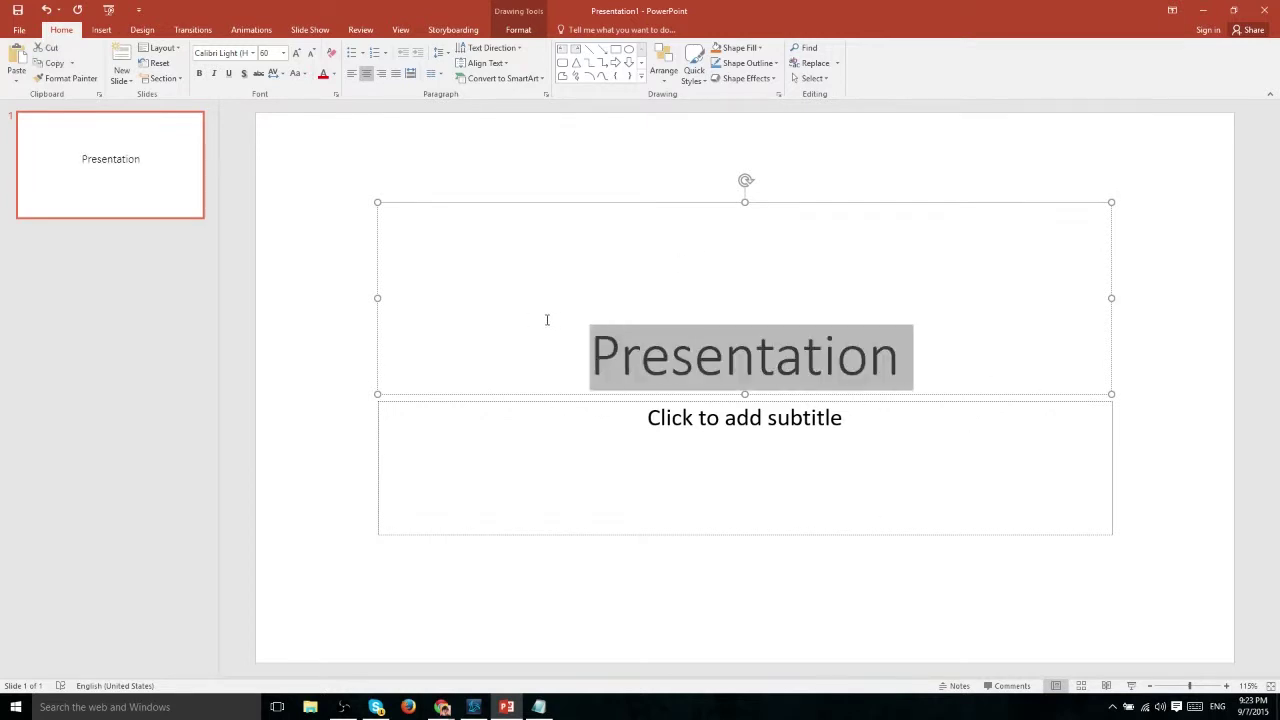
pyautogui.click(284, 56)
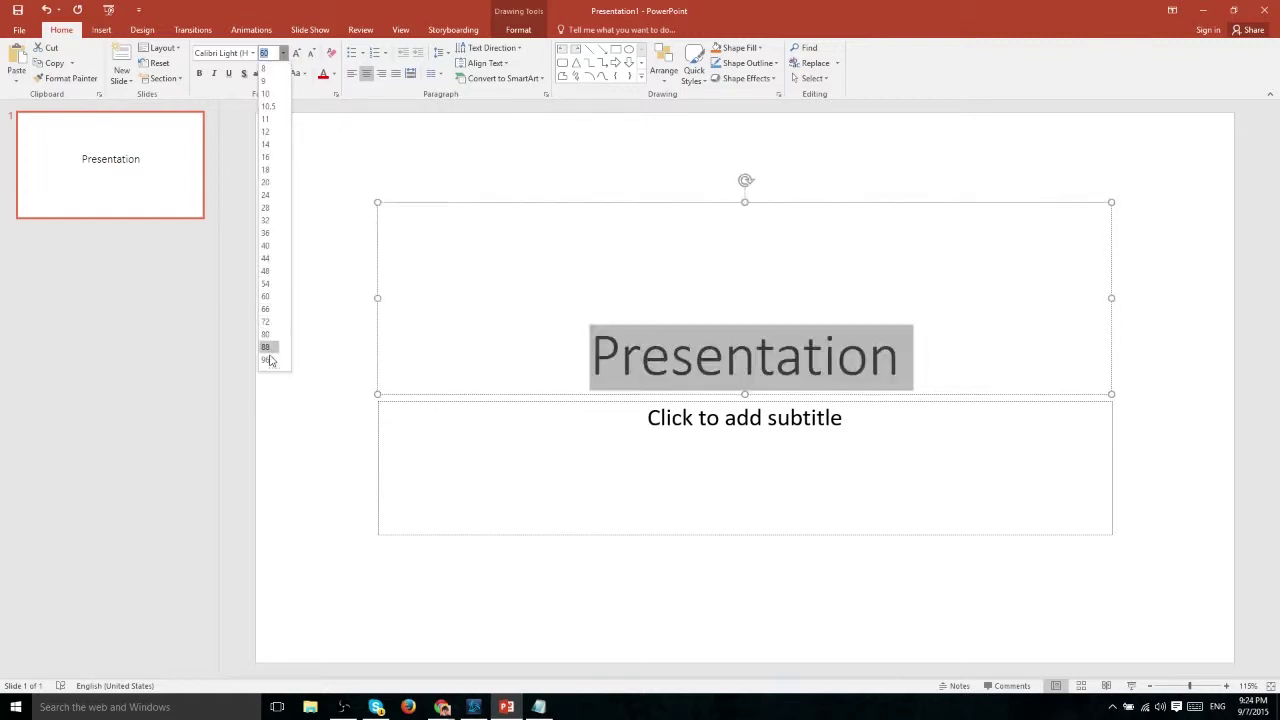
pyautogui.click(266, 296)
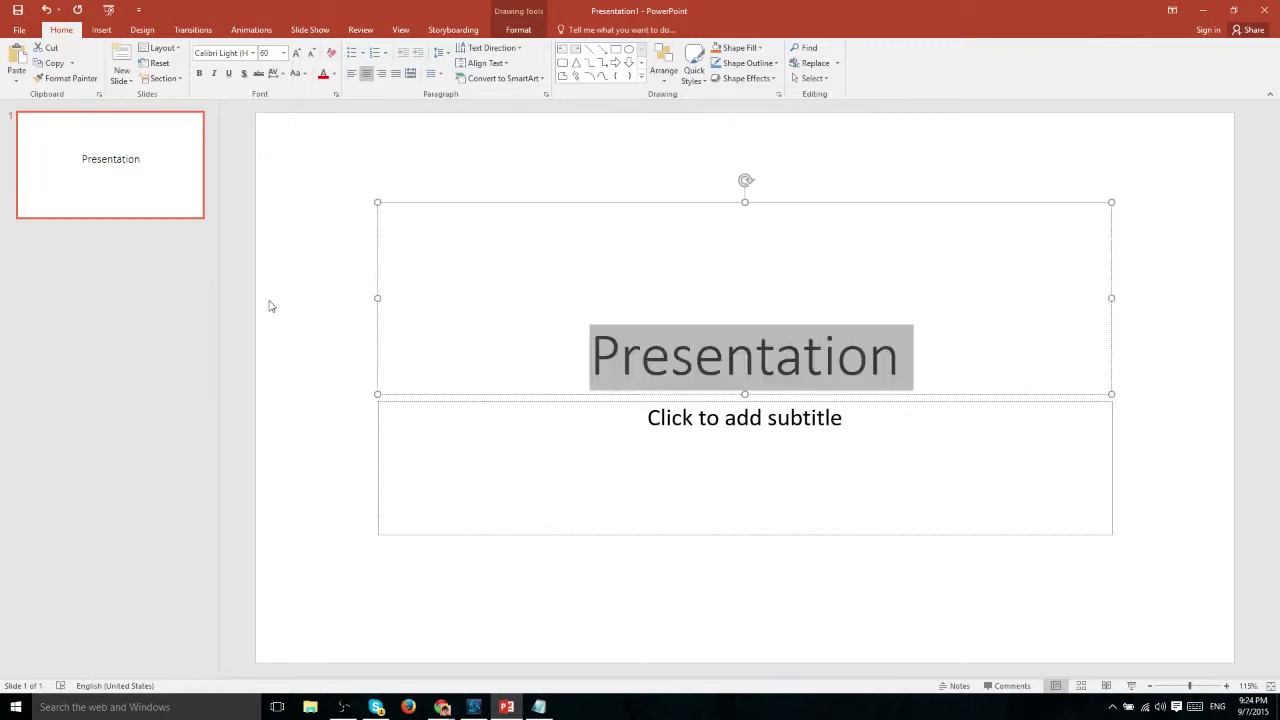
pyautogui.click(777, 390)
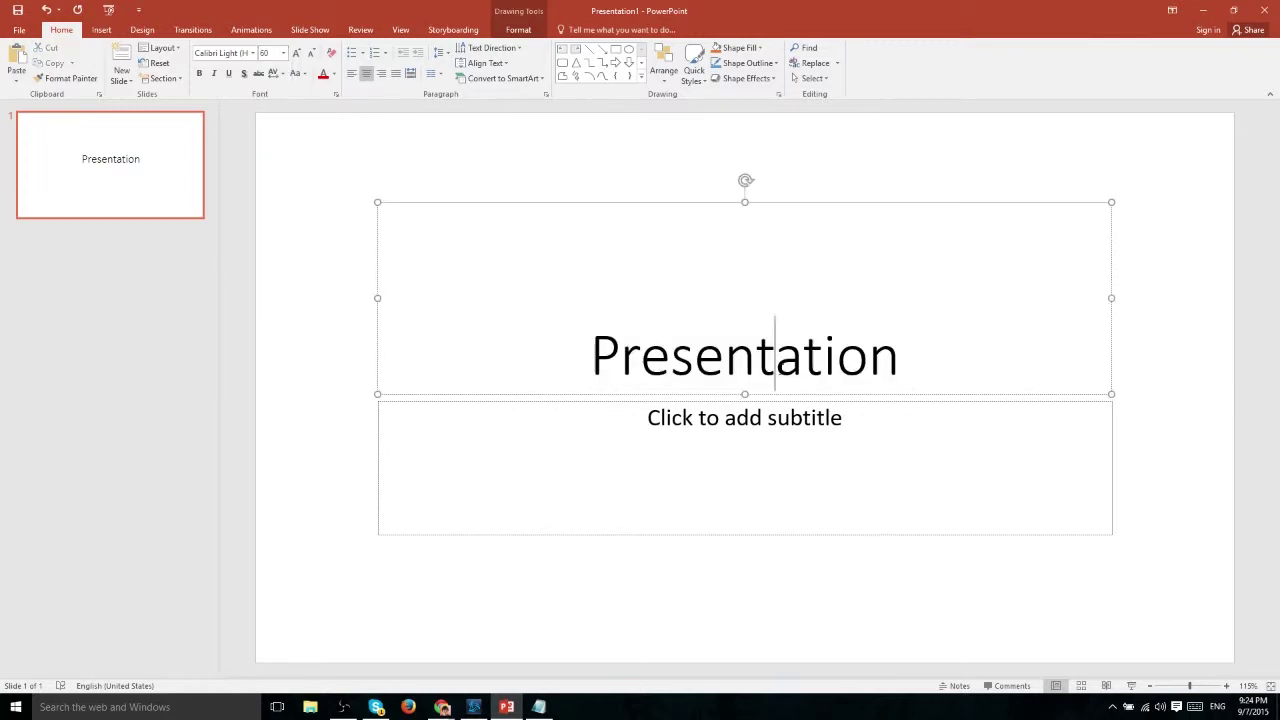
pyautogui.click(282, 54)
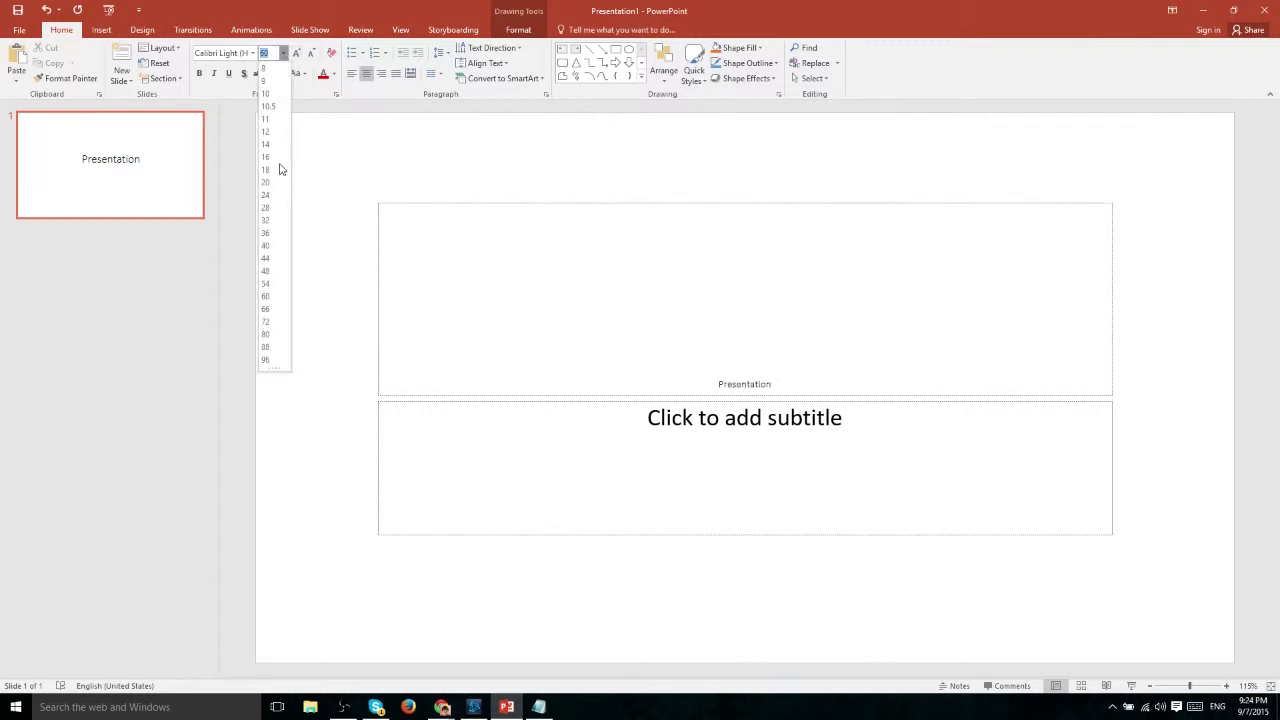
pyautogui.click(281, 296)
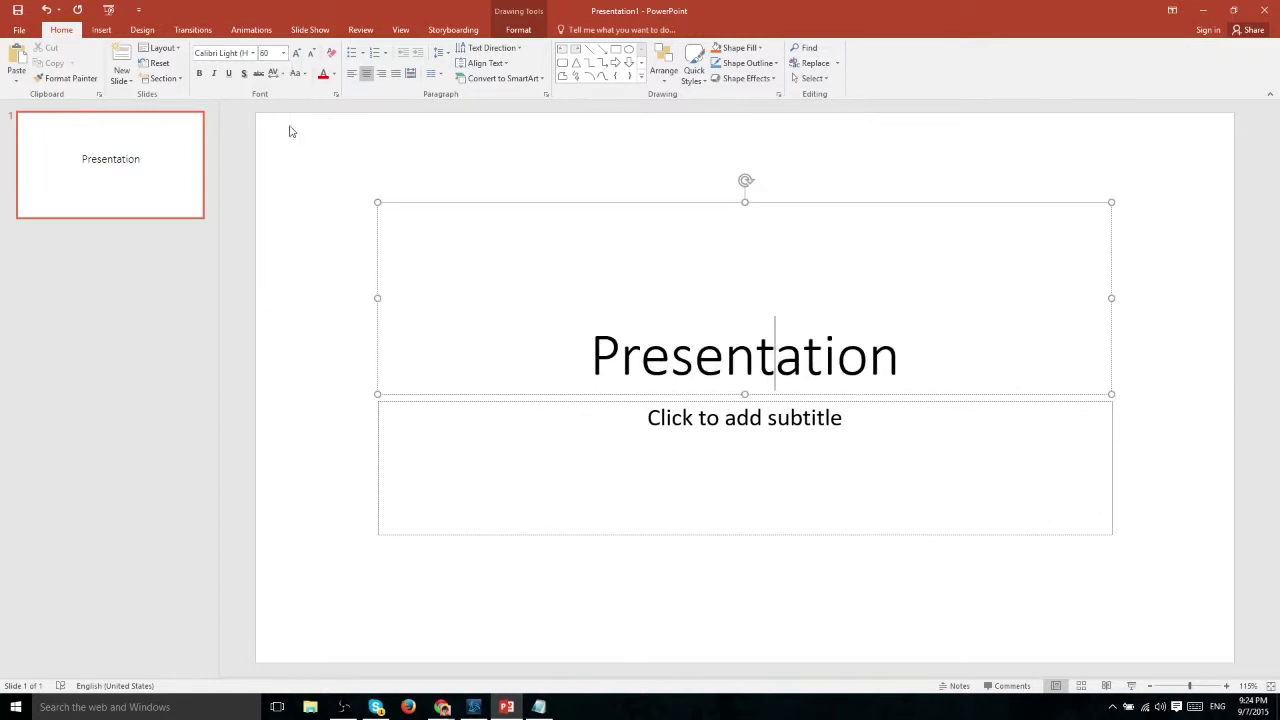
pyautogui.click(610, 374)
pyautogui.click(297, 53)
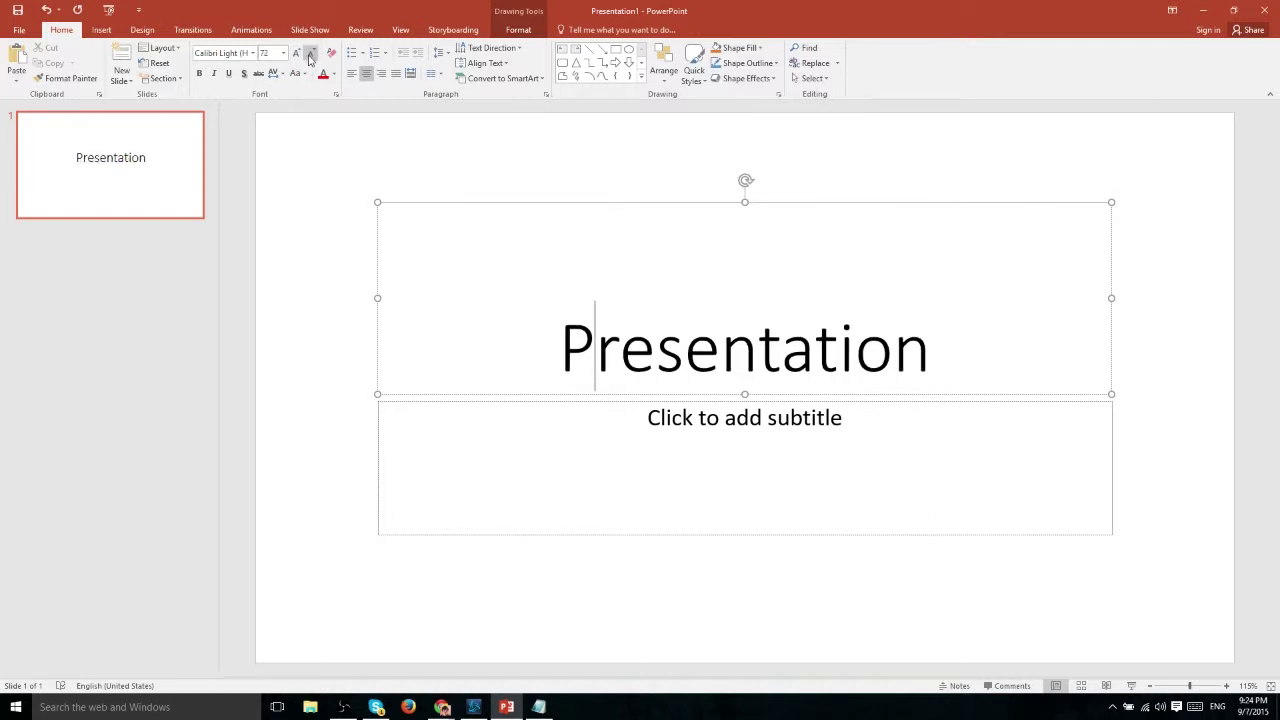
pyautogui.click(311, 54)
pyautogui.click(311, 54)
pyautogui.click(591, 340)
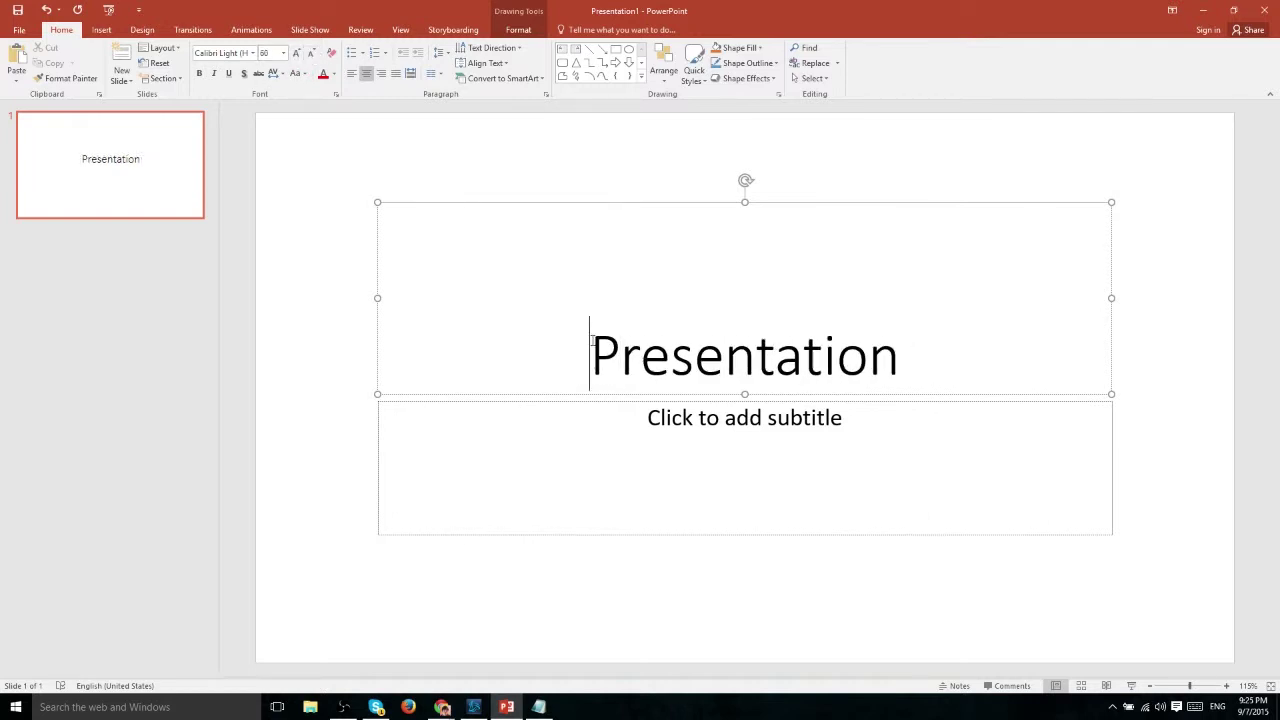
# Step: Change the 'Presentation' title font to Bodoni MT Poster Compressed
pyautogui.moveTo(591, 340); pyautogui.dragTo(831, 323)
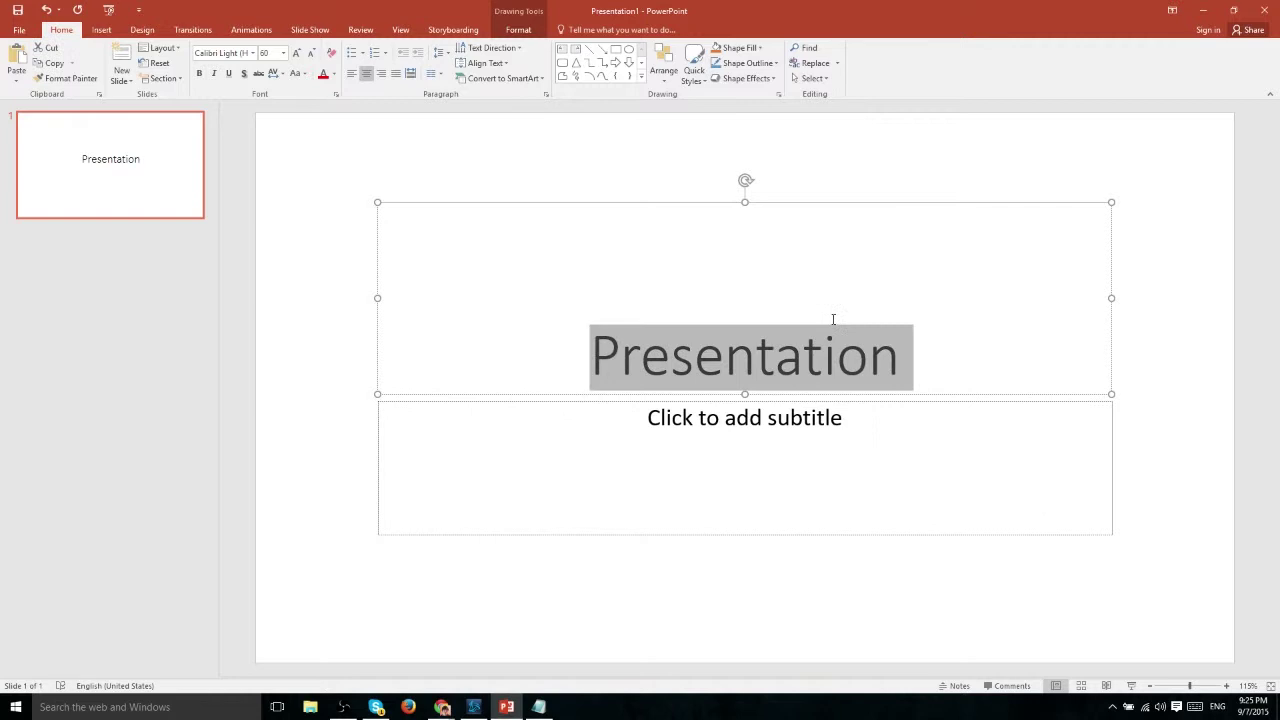
pyautogui.click(252, 54)
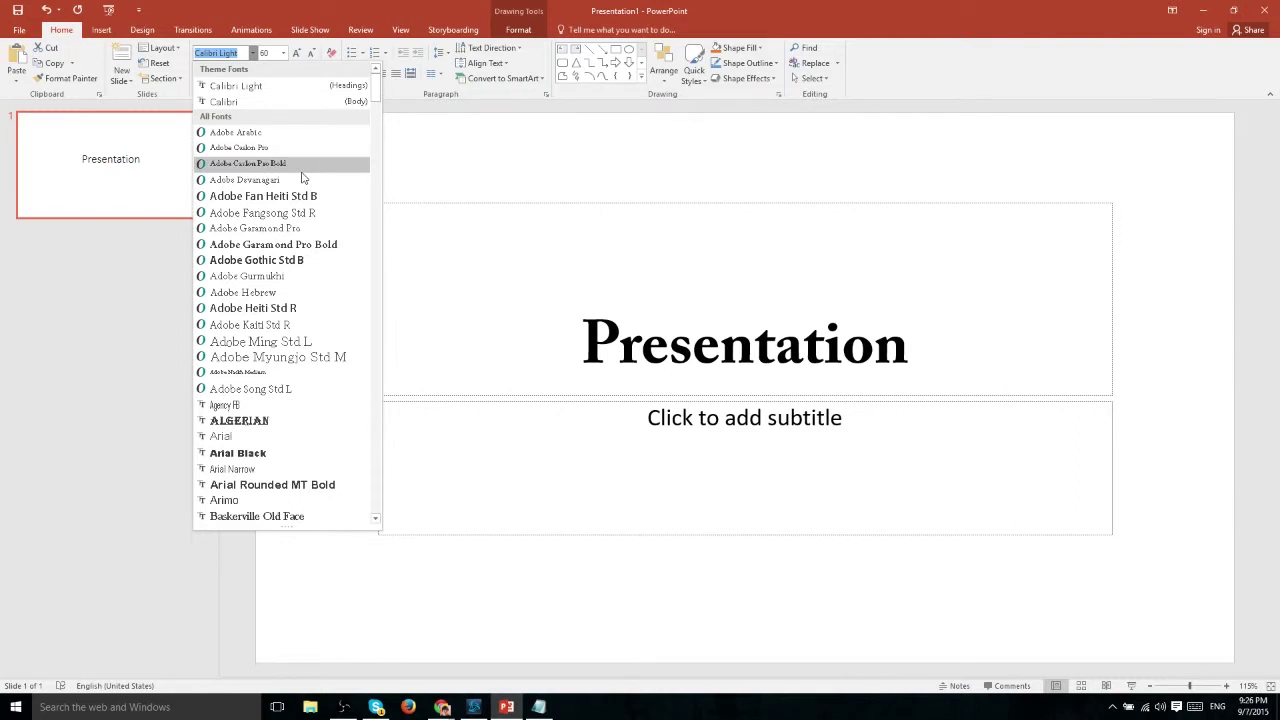
pyautogui.scroll(-3, 303, 177)
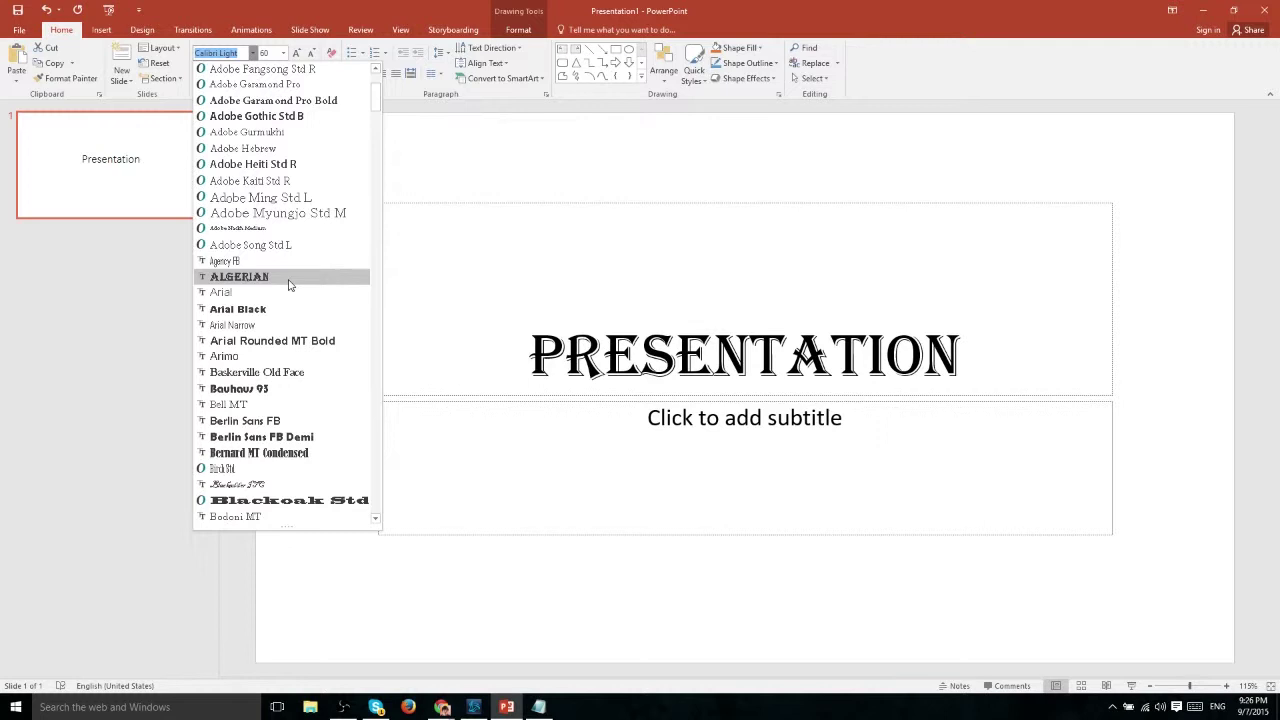
pyautogui.scroll(-1, 288, 285)
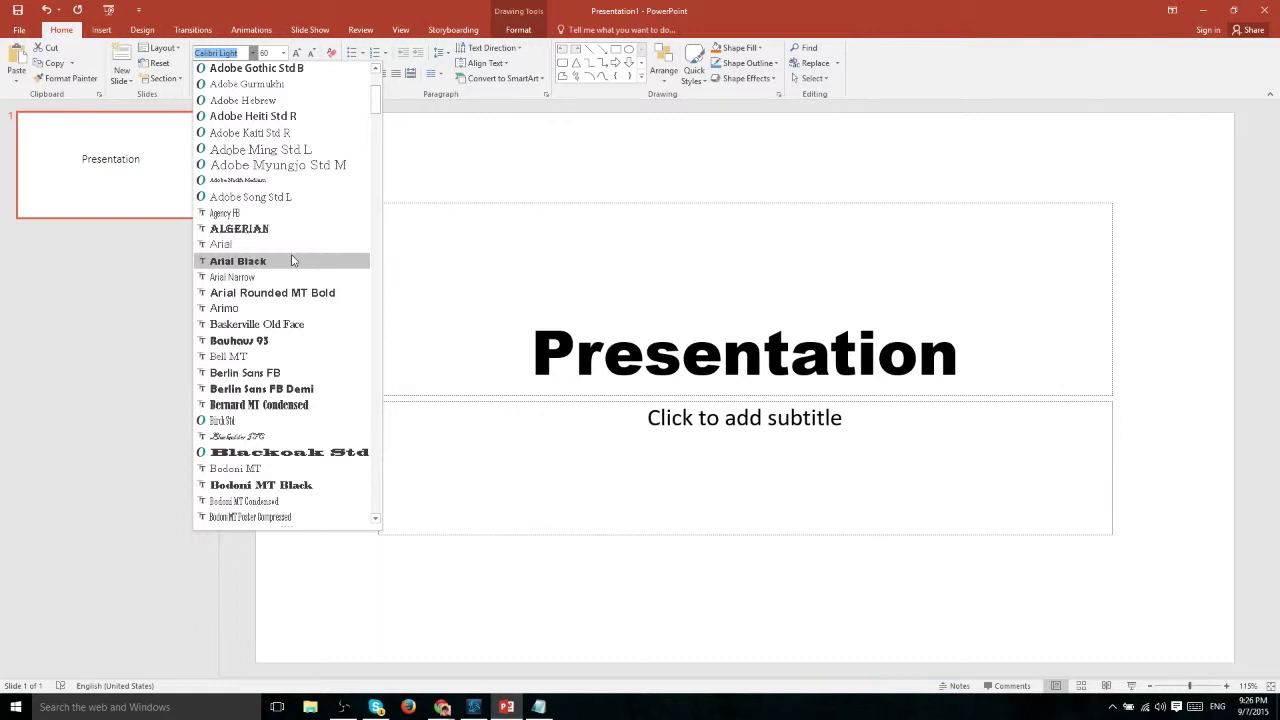
pyautogui.scroll(-1, 292, 260)
pyautogui.scroll(-1, 292, 263)
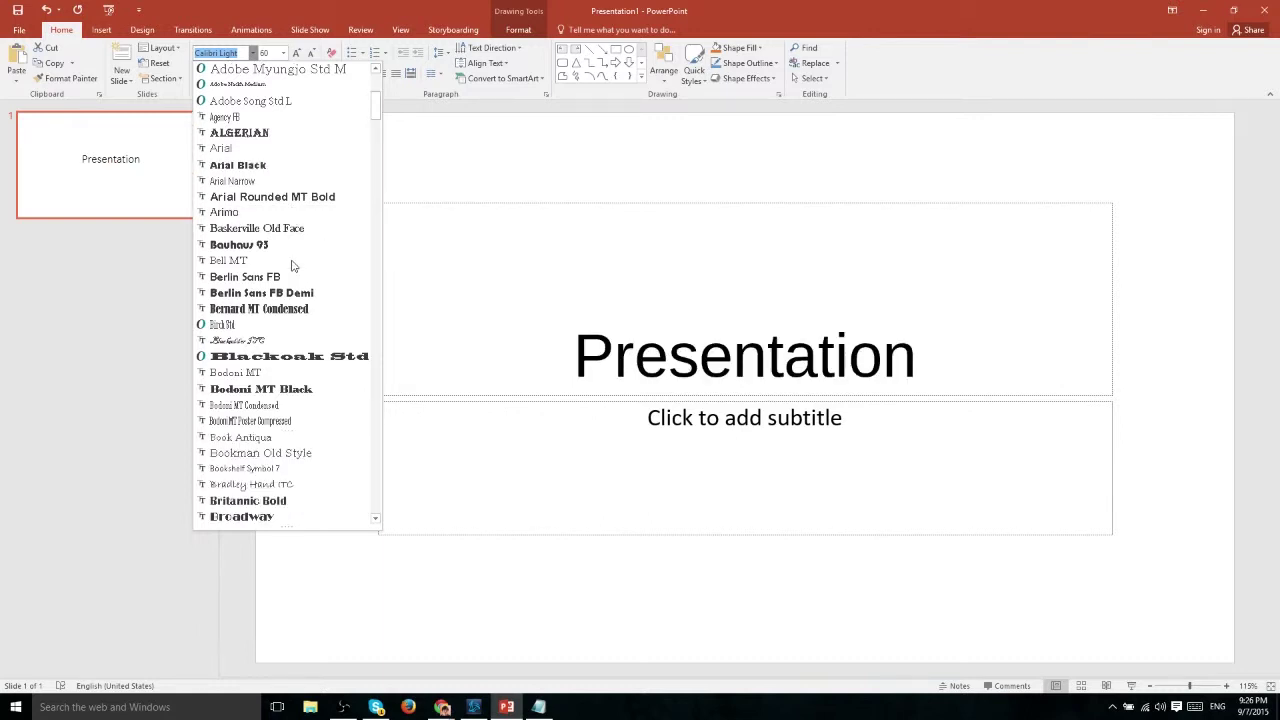
pyautogui.scroll(-2, 292, 265)
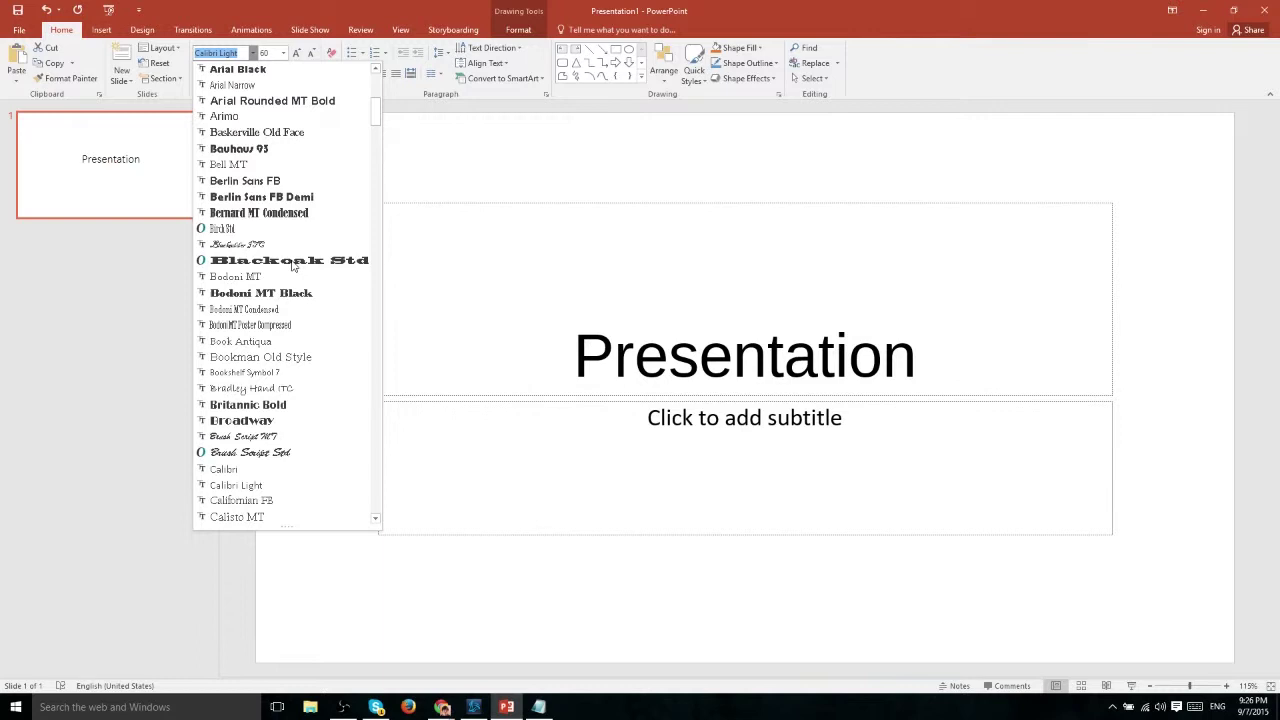
pyautogui.scroll(-1, 293, 268)
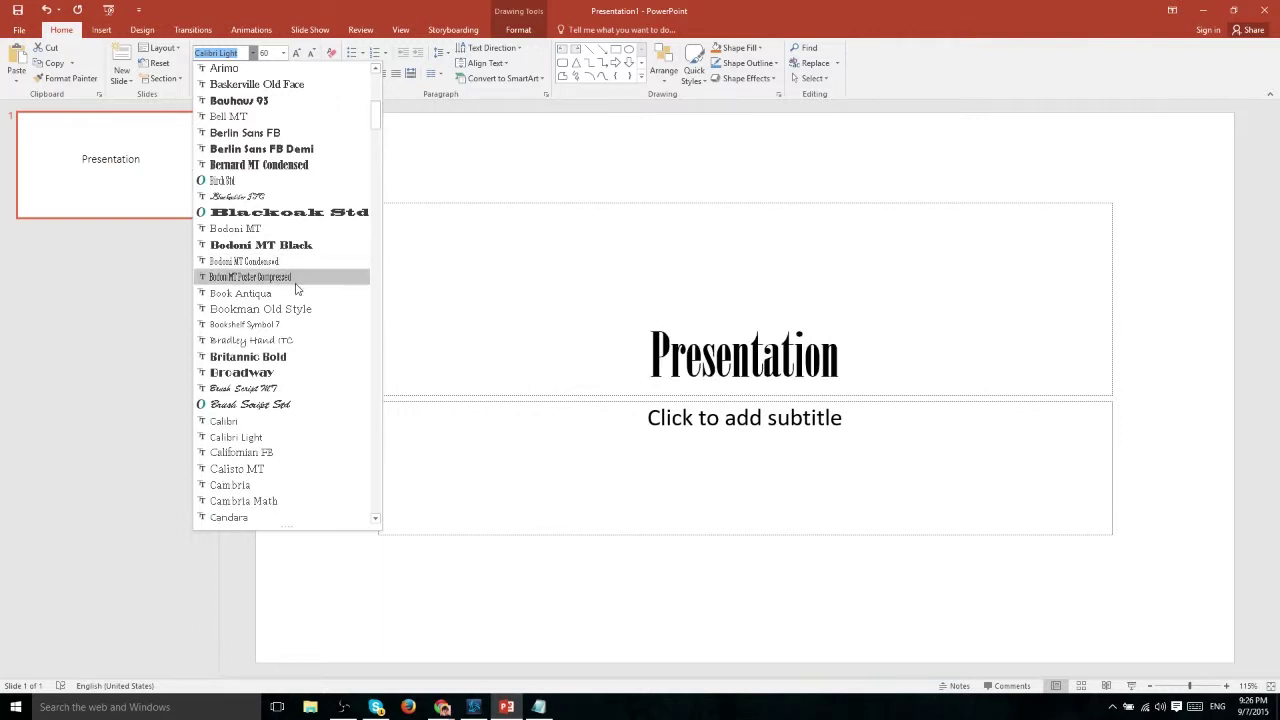
pyautogui.click(296, 278)
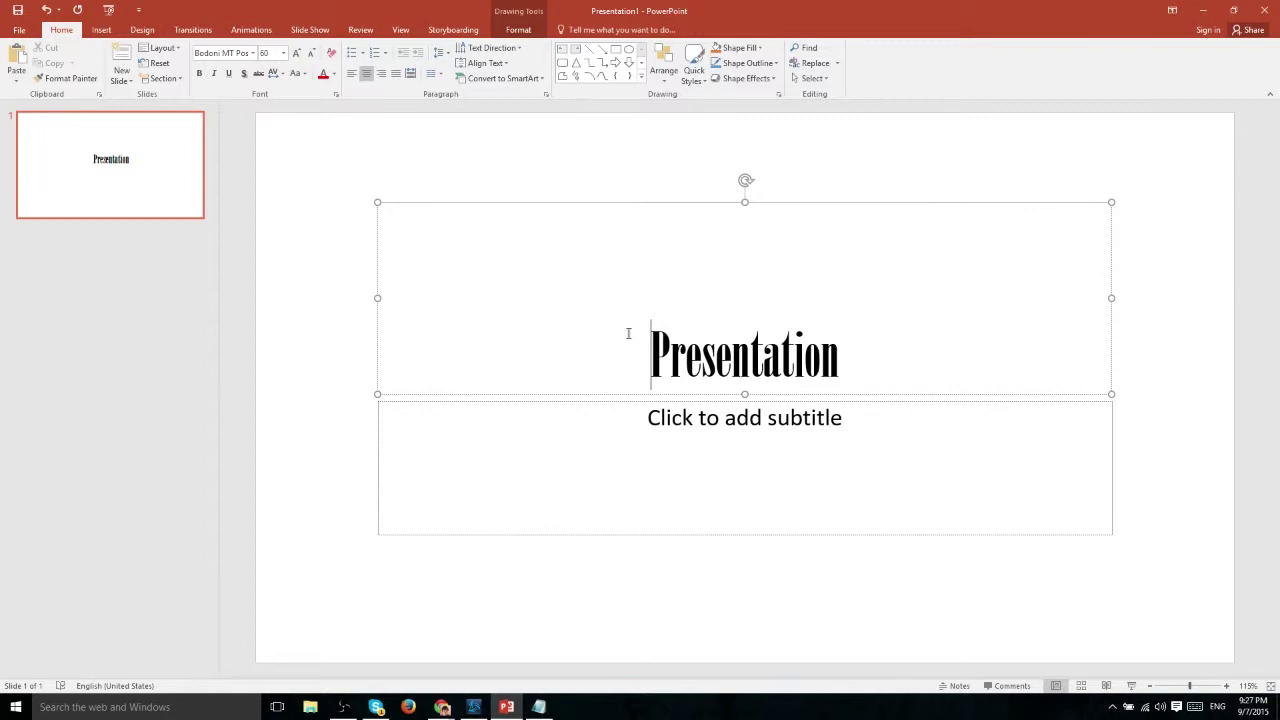
# Step: Keep the title's character spacing at Normal and bring up the Change Case options
pyautogui.moveTo(629, 331); pyautogui.dragTo(984, 333)
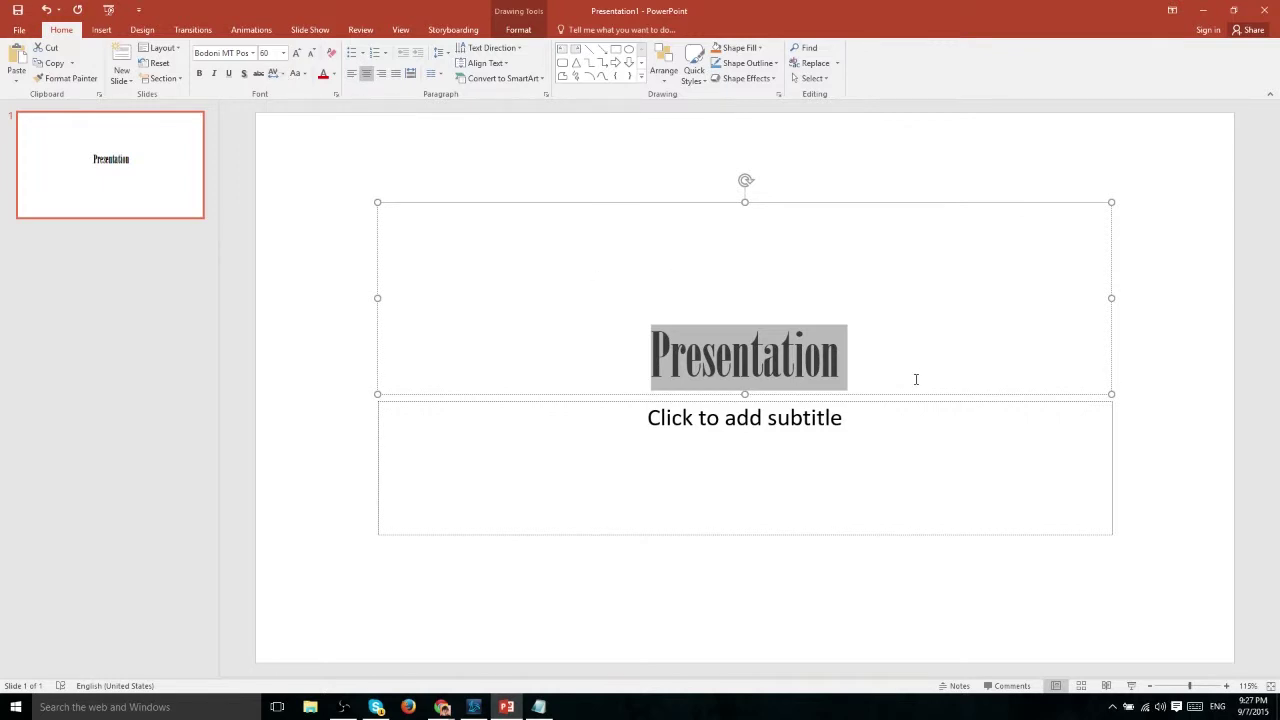
pyautogui.click(280, 75)
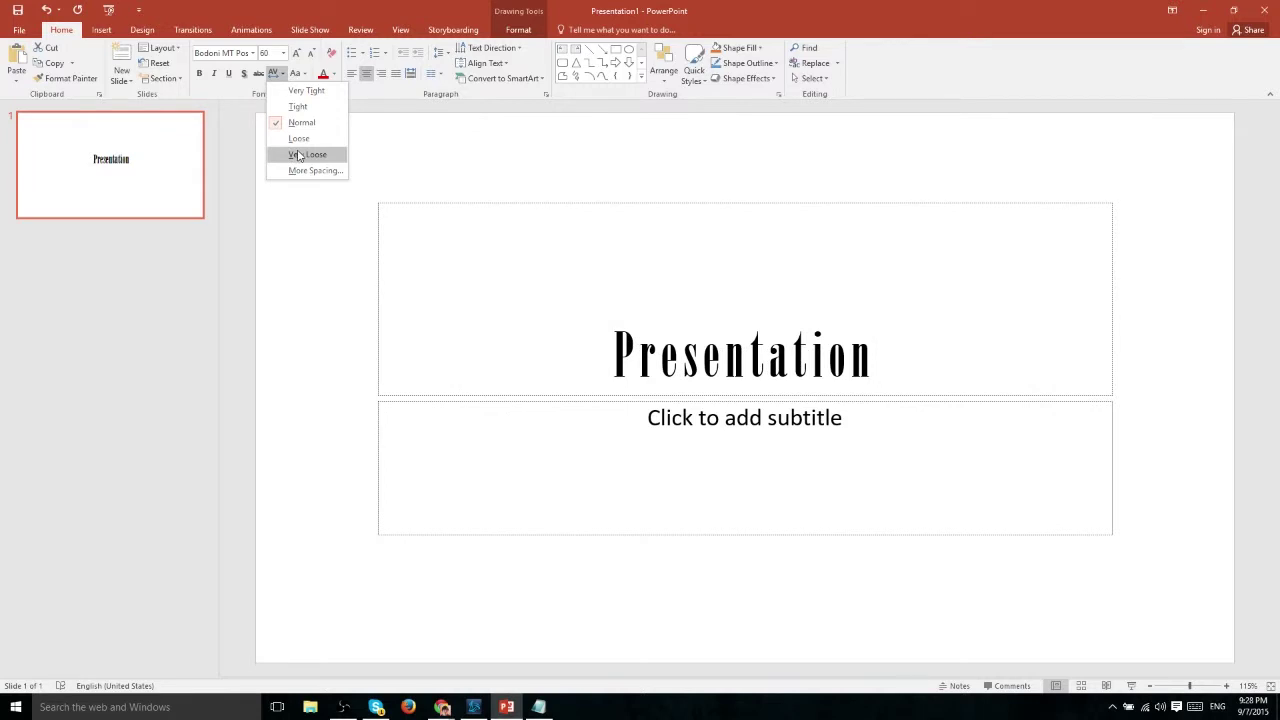
pyautogui.click(300, 123)
pyautogui.click(296, 75)
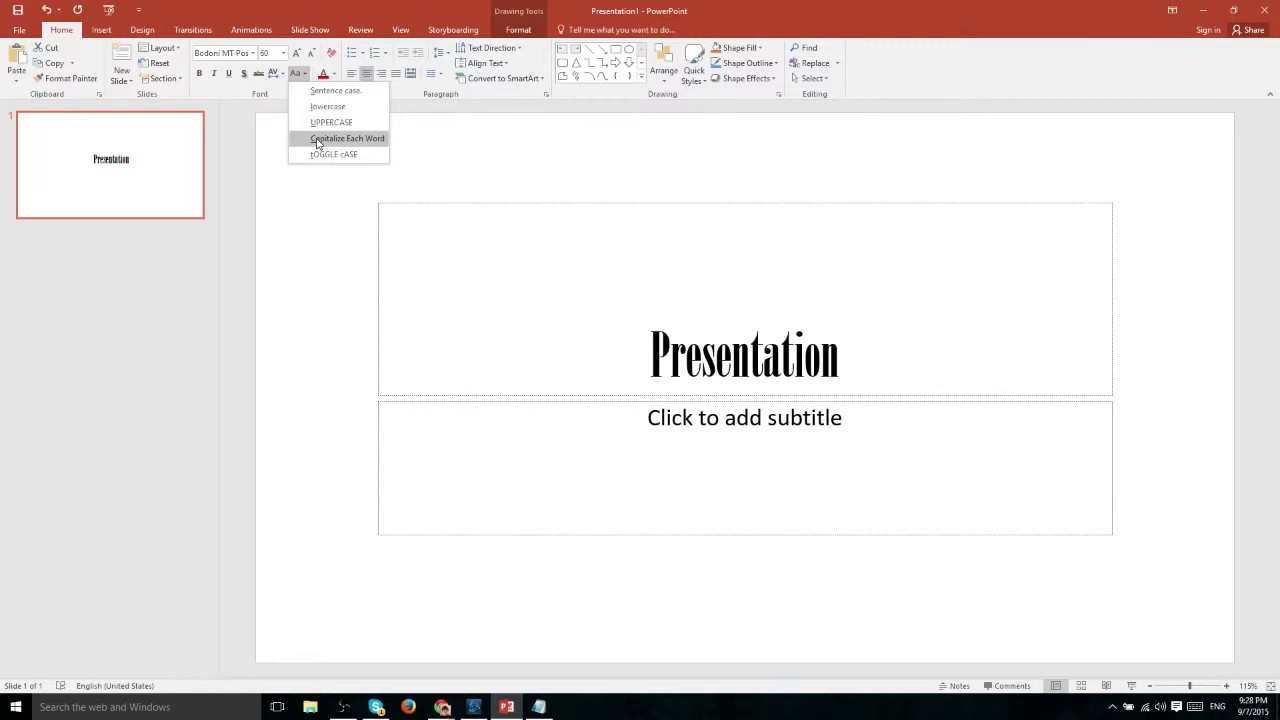
# Step: Apply Capitalize Each Word to the 'Presentation' title
pyautogui.click(318, 143)
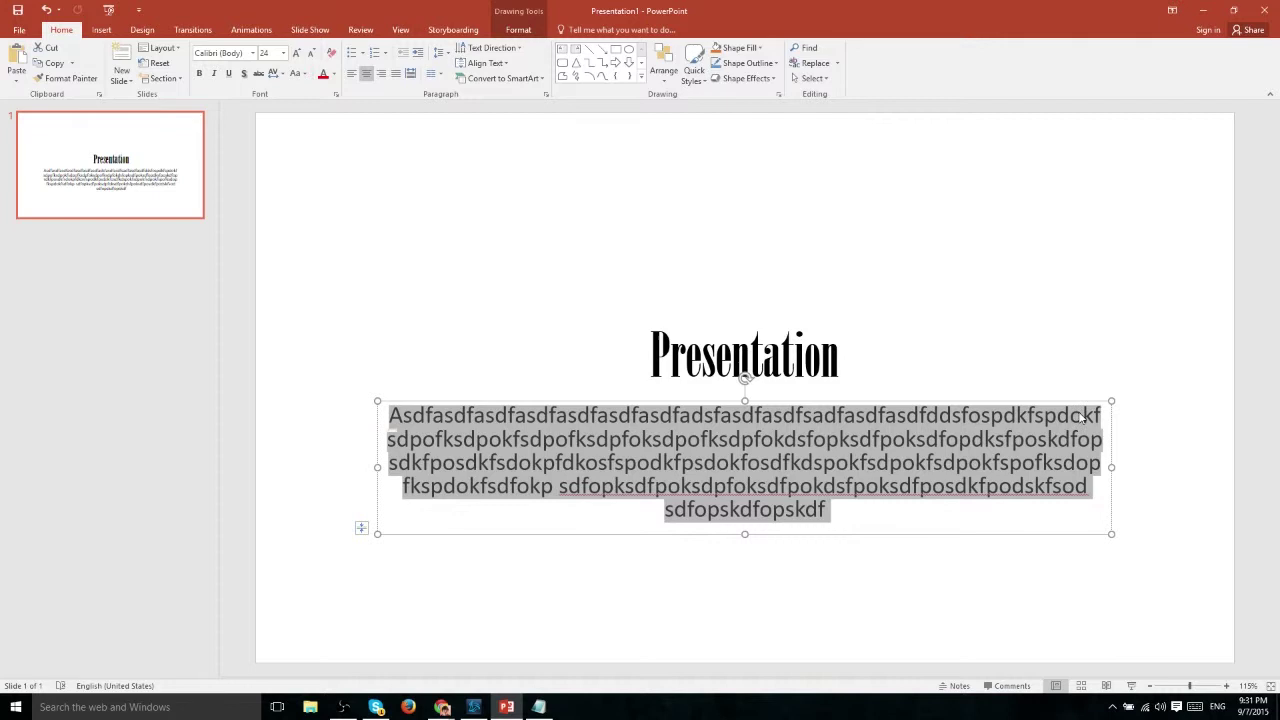
# Step: Justify the subtitle paragraph and select all of its body text
pyautogui.click(396, 74)
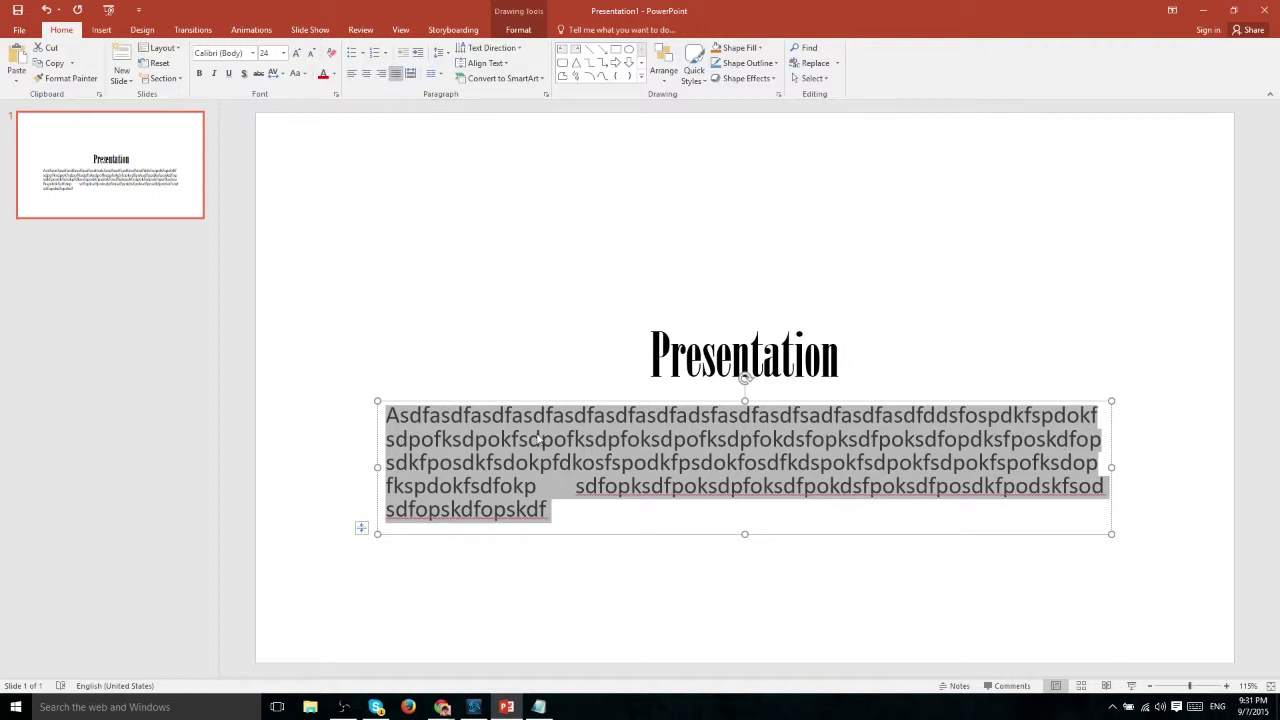
pyautogui.click(386, 414)
pyautogui.hotkey('shift', 'Down')
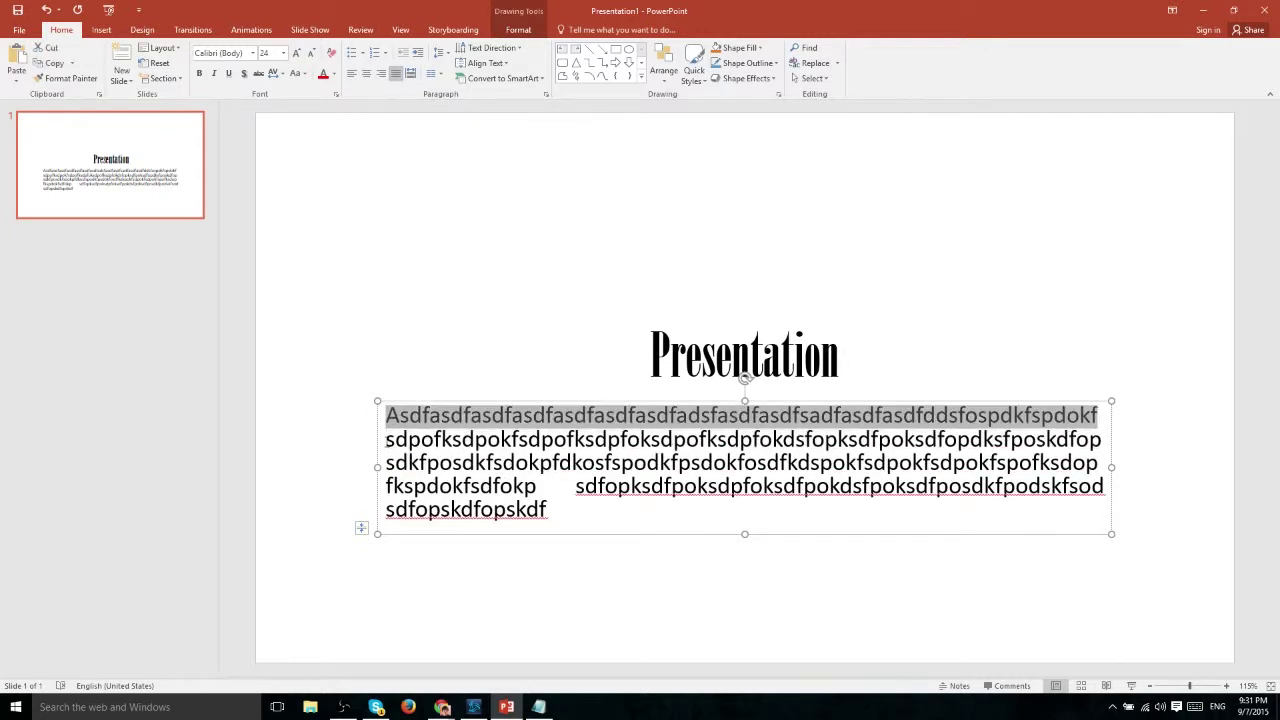
pyautogui.hotkey('shift', 'Up')
pyautogui.hotkey('shift', 'Down')
pyautogui.hotkey('shift', 'Down')
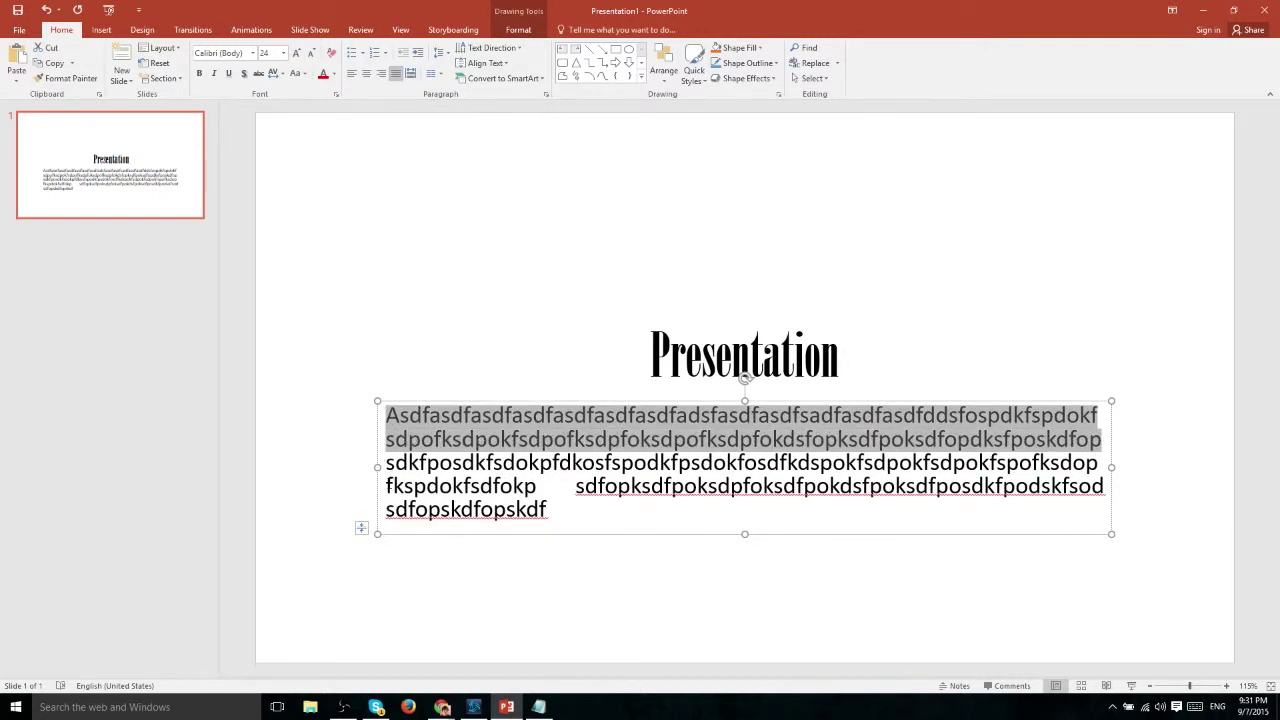
pyautogui.hotkey('shift', 'Down')
pyautogui.click(1101, 414)
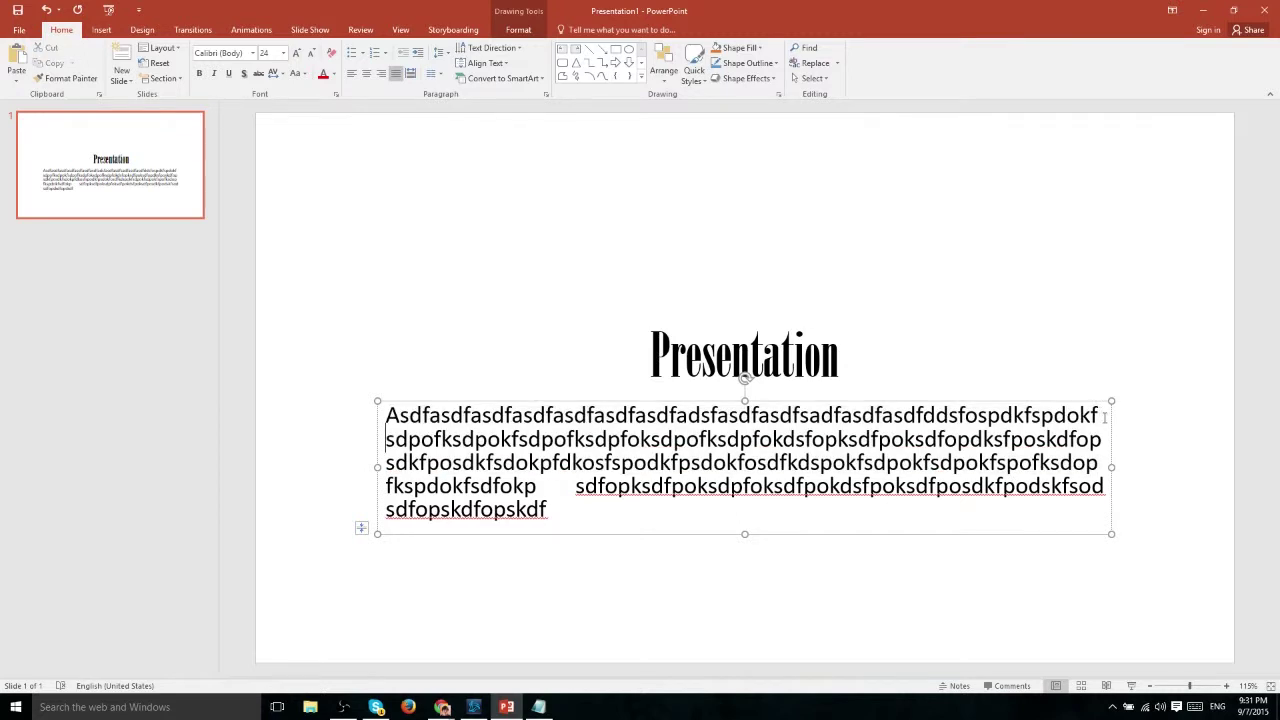
pyautogui.hotkey('shift', 'Down')
pyautogui.hotkey('shift', 'Down')
pyautogui.hotkey('shift', 'Up')
pyautogui.hotkey('shift', 'Up')
pyautogui.hotkey('shift', 'Down')
pyautogui.hotkey('shift', 'Down')
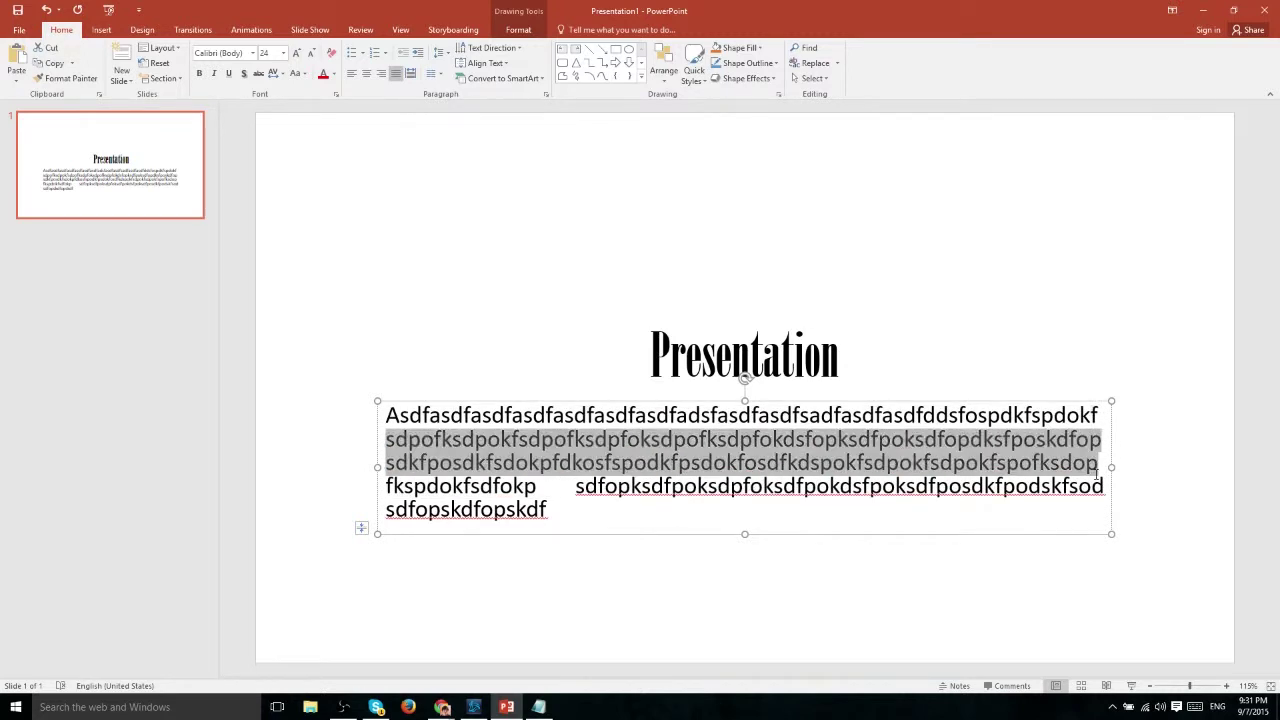
pyautogui.hotkey('shift', 'Up')
pyautogui.hotkey('shift', 'Up')
pyautogui.hotkey('shift', 'Down')
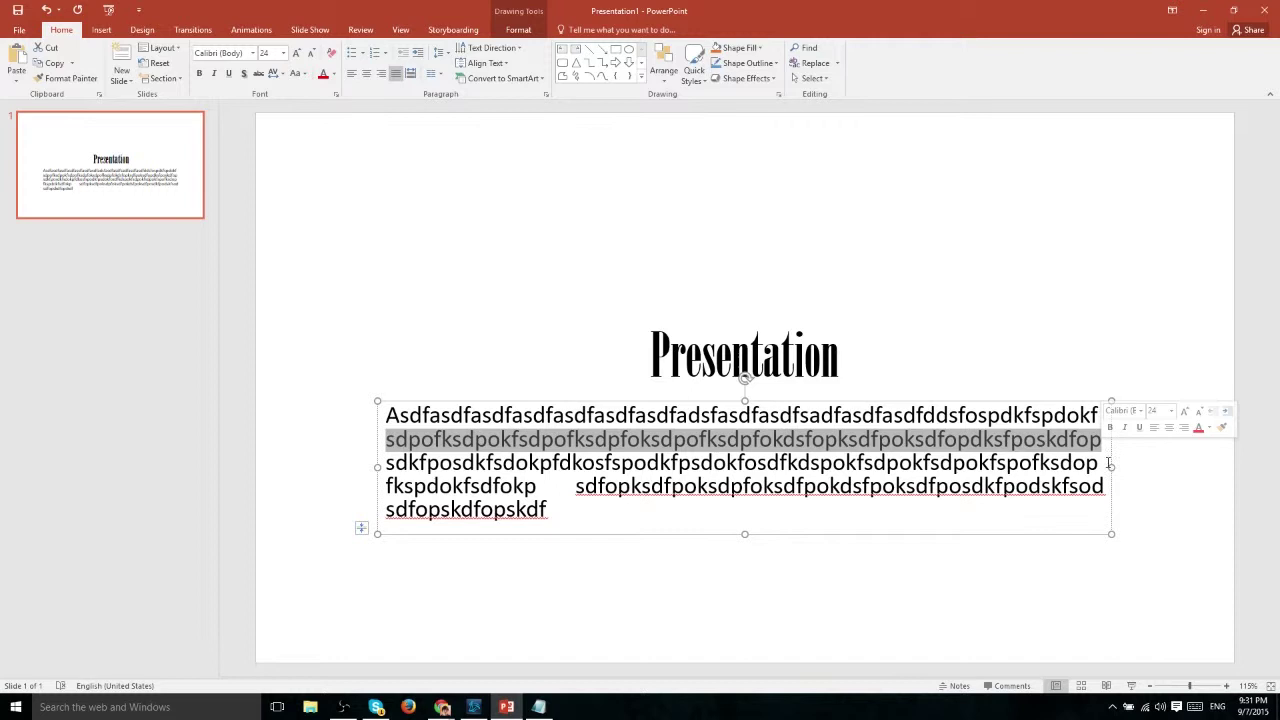
pyautogui.hotkey('ctrl', 'a')
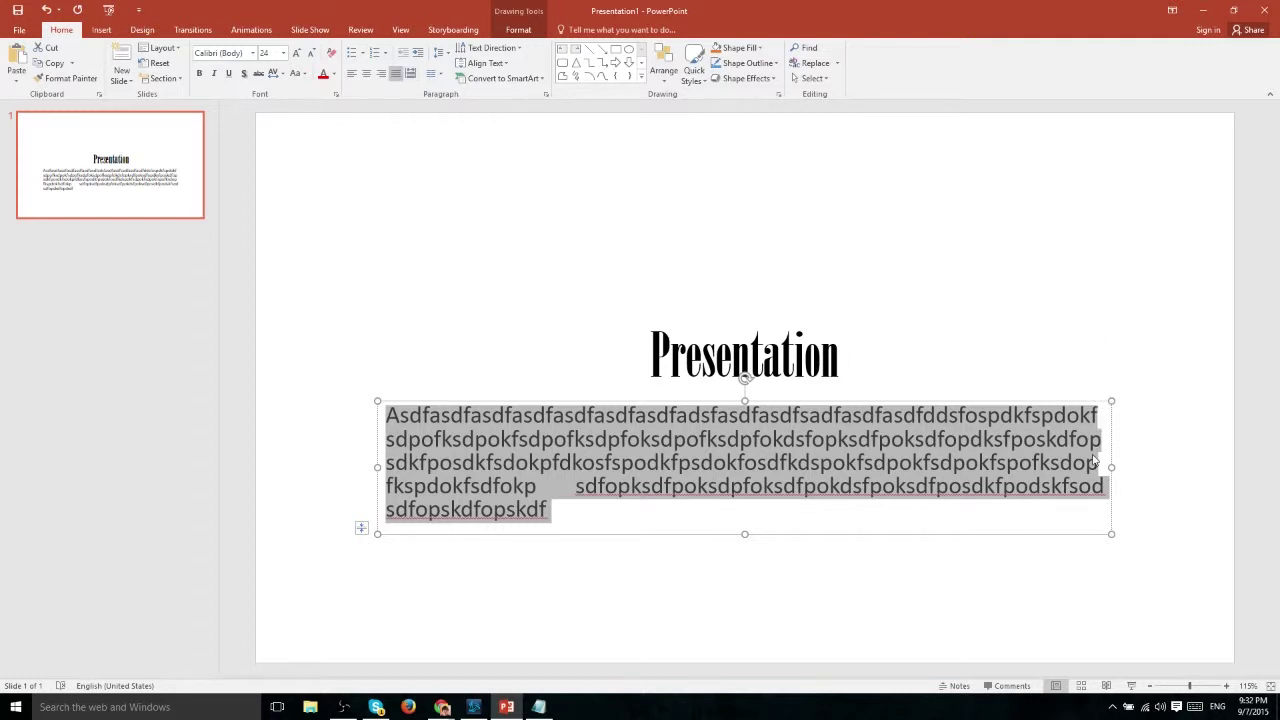
# Step: Distribute the body text across the box, then centre the paragraph with Ctrl+E
pyautogui.click(410, 76)
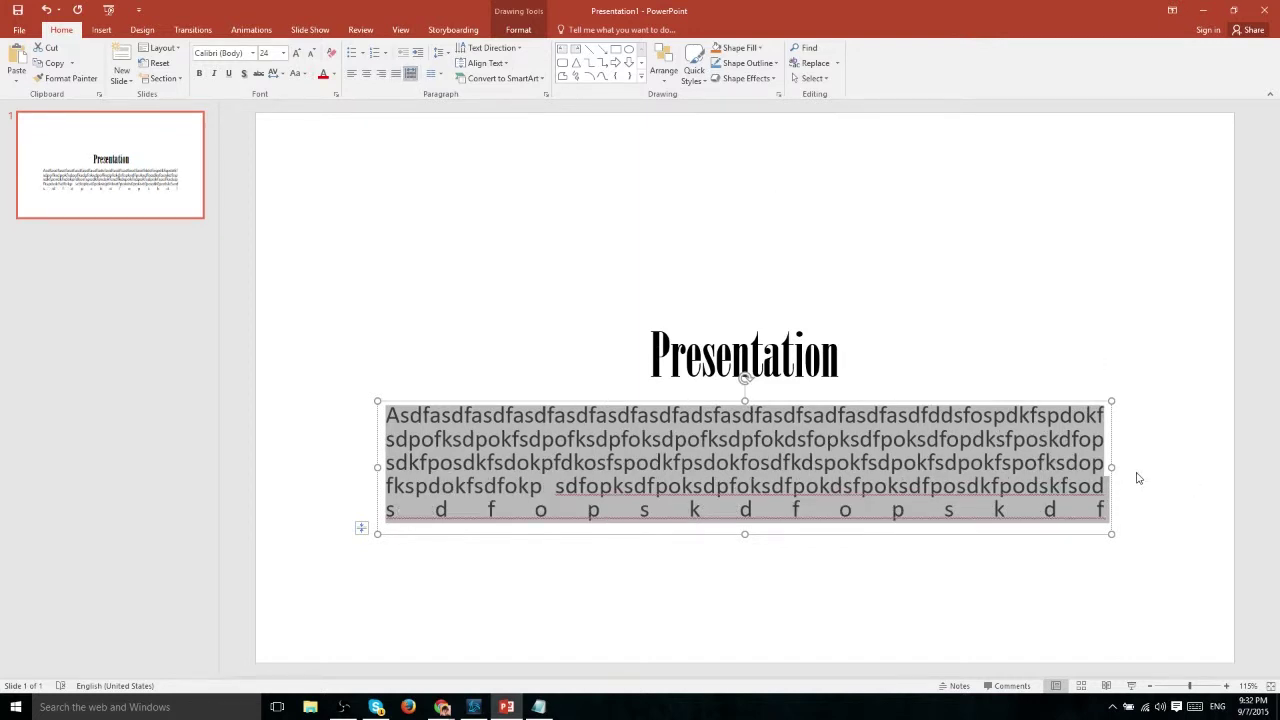
pyautogui.click(740, 512)
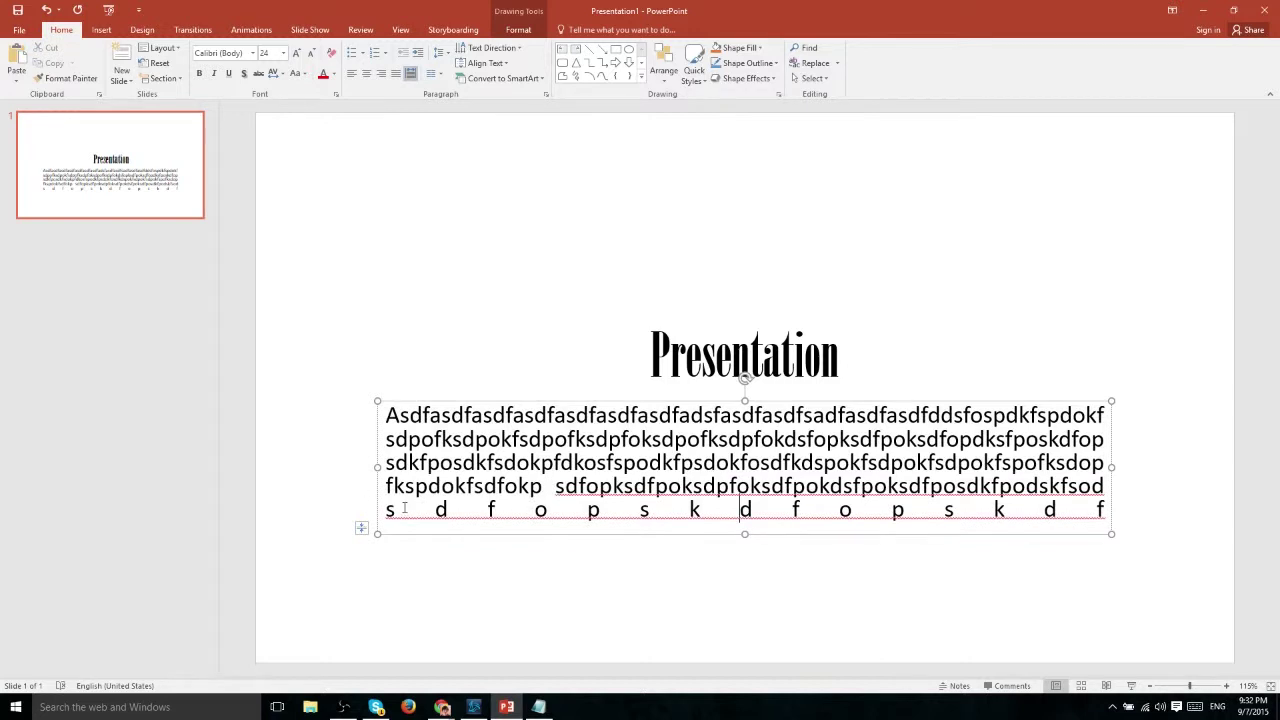
pyautogui.moveTo(404, 509); pyautogui.dragTo(1106, 510)
pyautogui.click(590, 512)
pyautogui.moveTo(447, 507); pyautogui.dragTo(1106, 510)
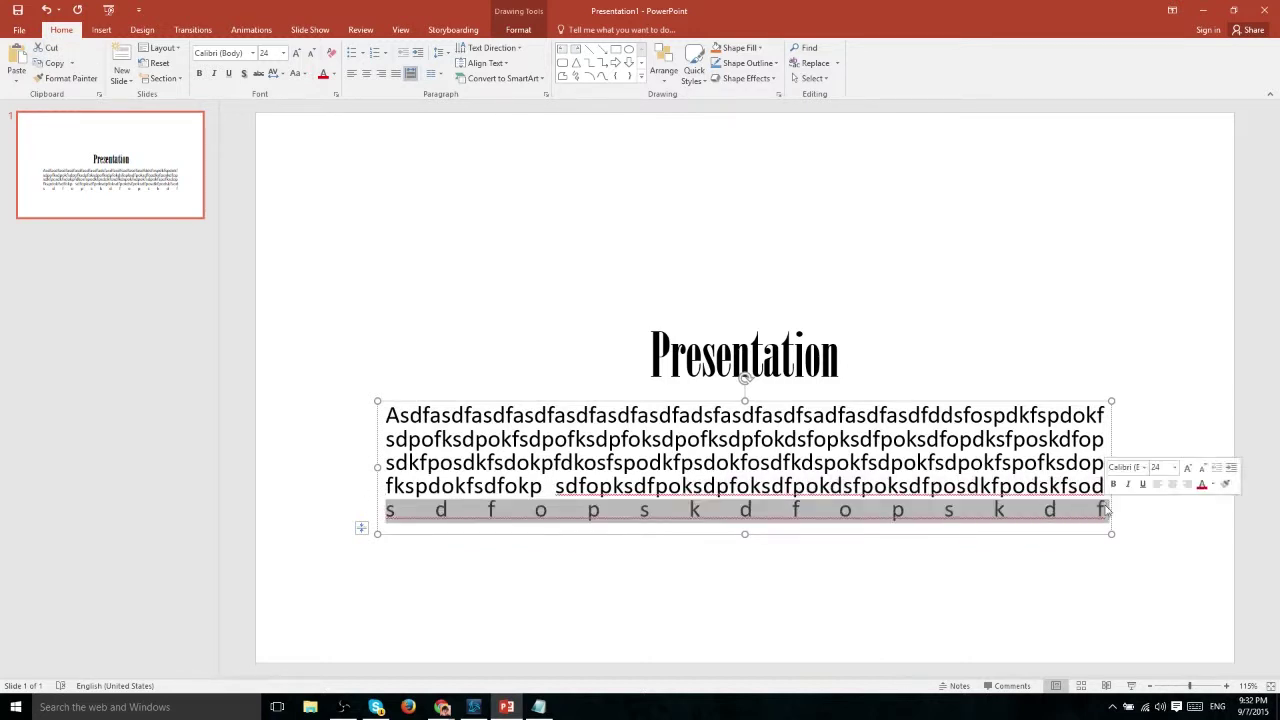
pyautogui.click(1104, 462)
pyautogui.moveTo(386, 414); pyautogui.dragTo(1104, 512)
pyautogui.click(1046, 515)
pyautogui.doubleClick(1008, 512)
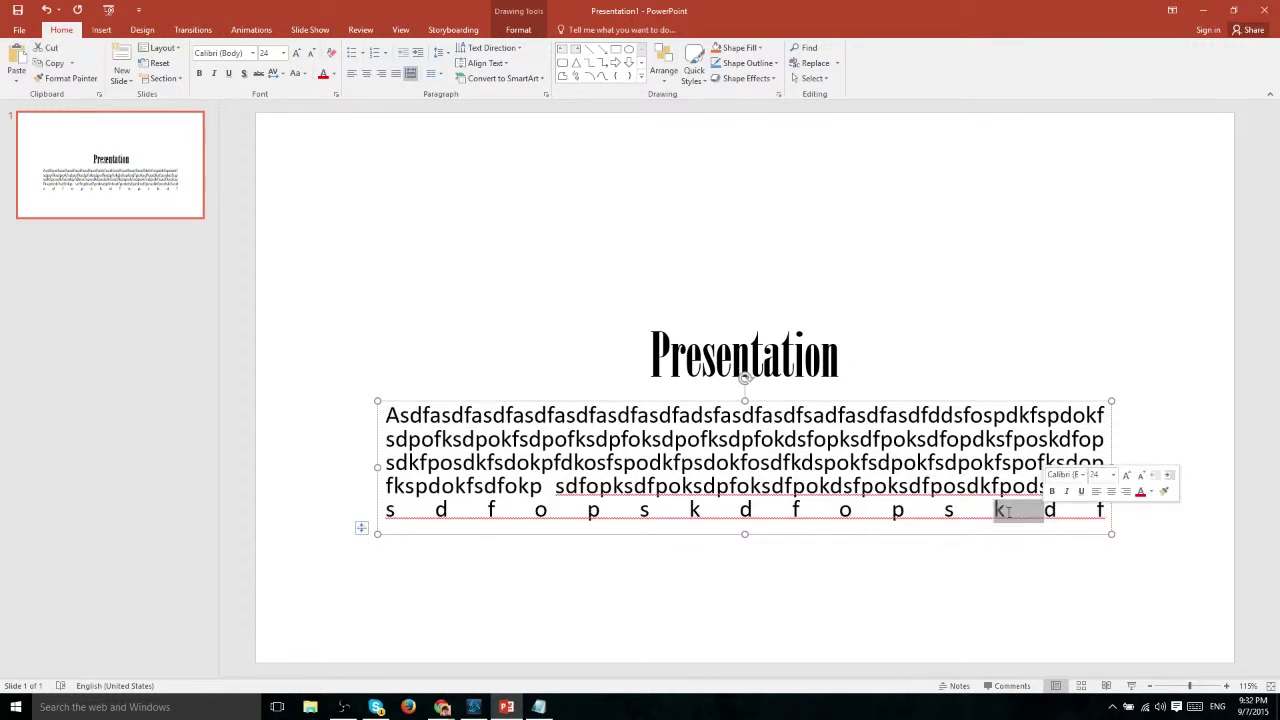
pyautogui.hotkey('ctrl', 'e')
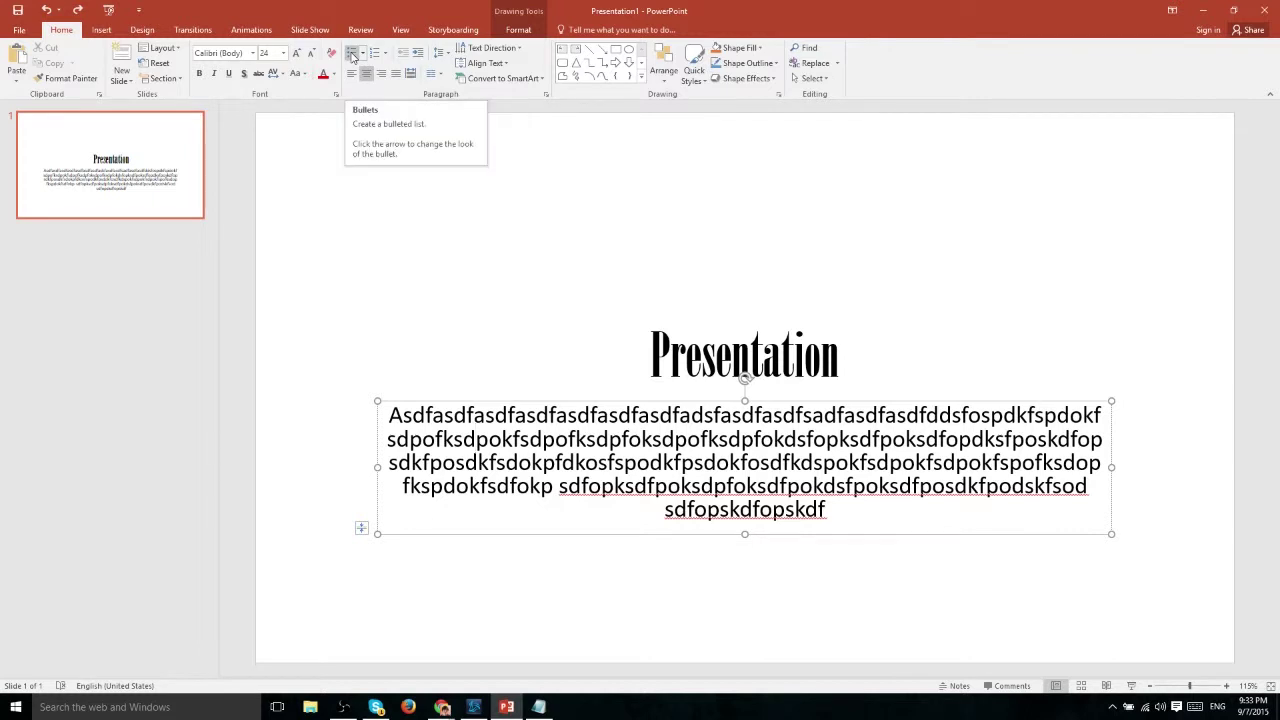
# Step: Insert a new second slide and toggle bullets off and back on in its body placeholder
pyautogui.rightClick(141, 269)
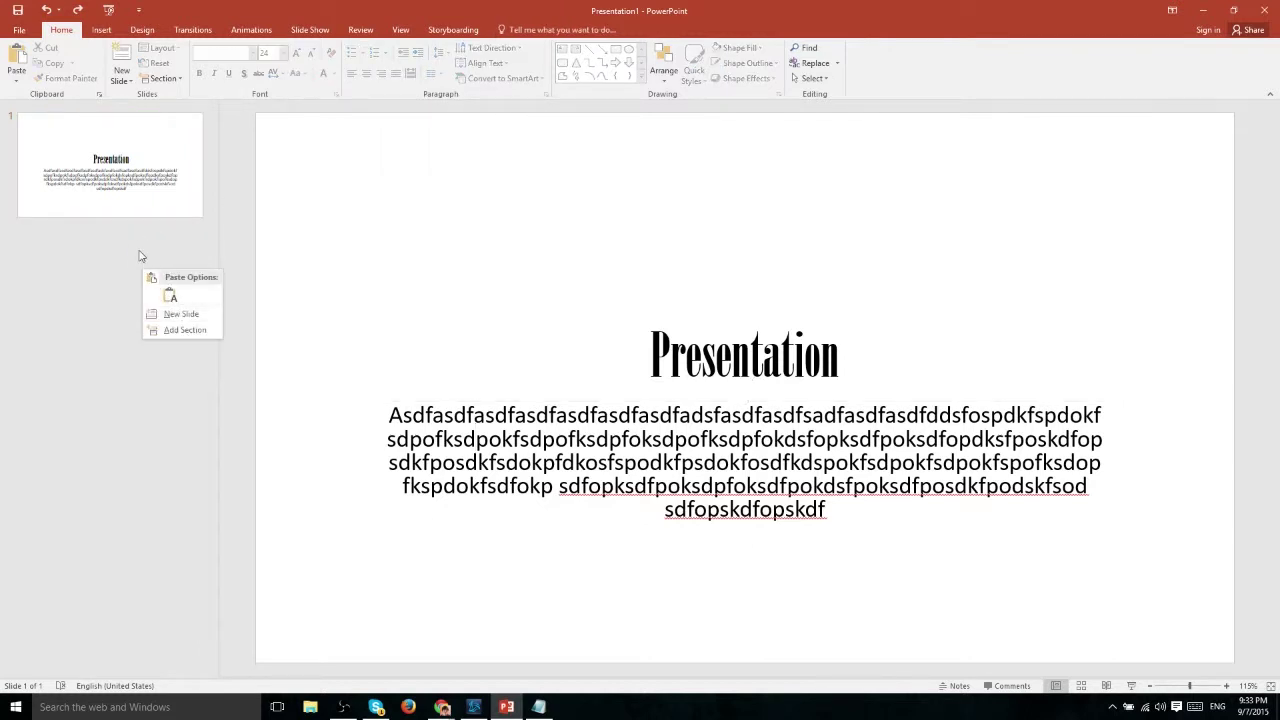
pyautogui.click(186, 316)
pyautogui.click(372, 272)
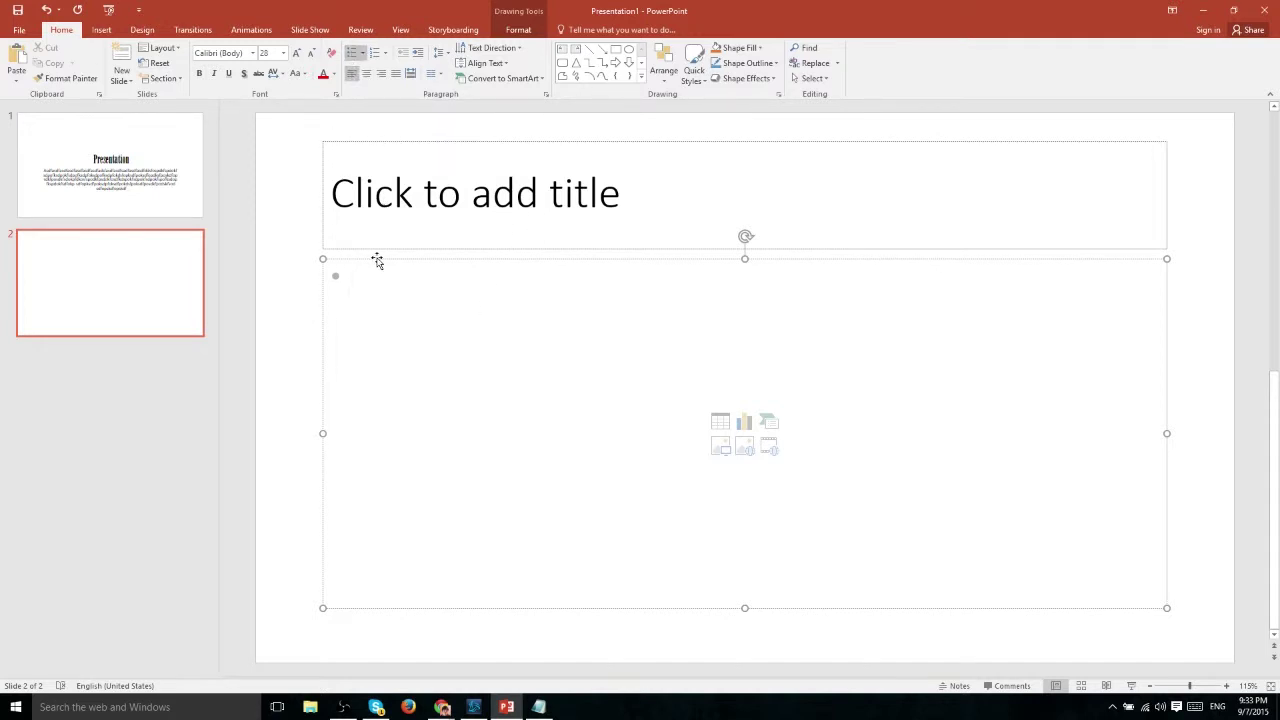
pyautogui.click(354, 59)
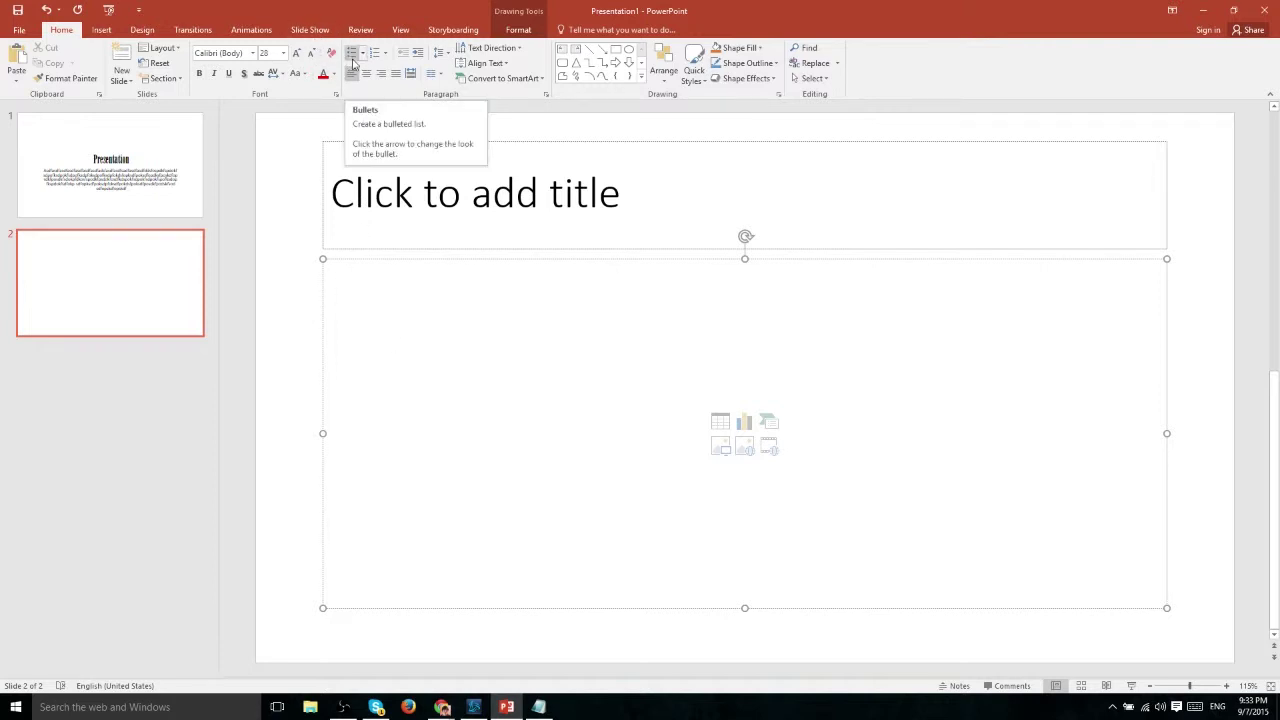
pyautogui.click(351, 57)
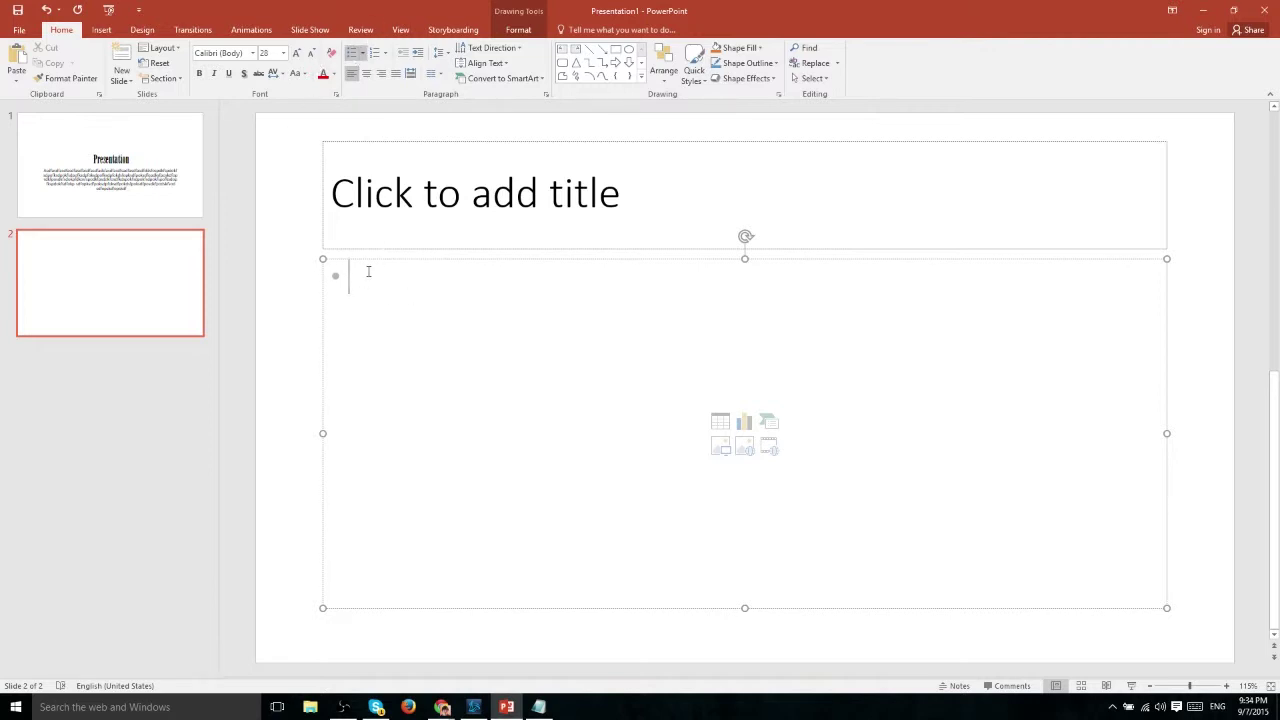
# Step: Start a numbered list with the items 'Word' and '2nd Element'
pyautogui.click(378, 58)
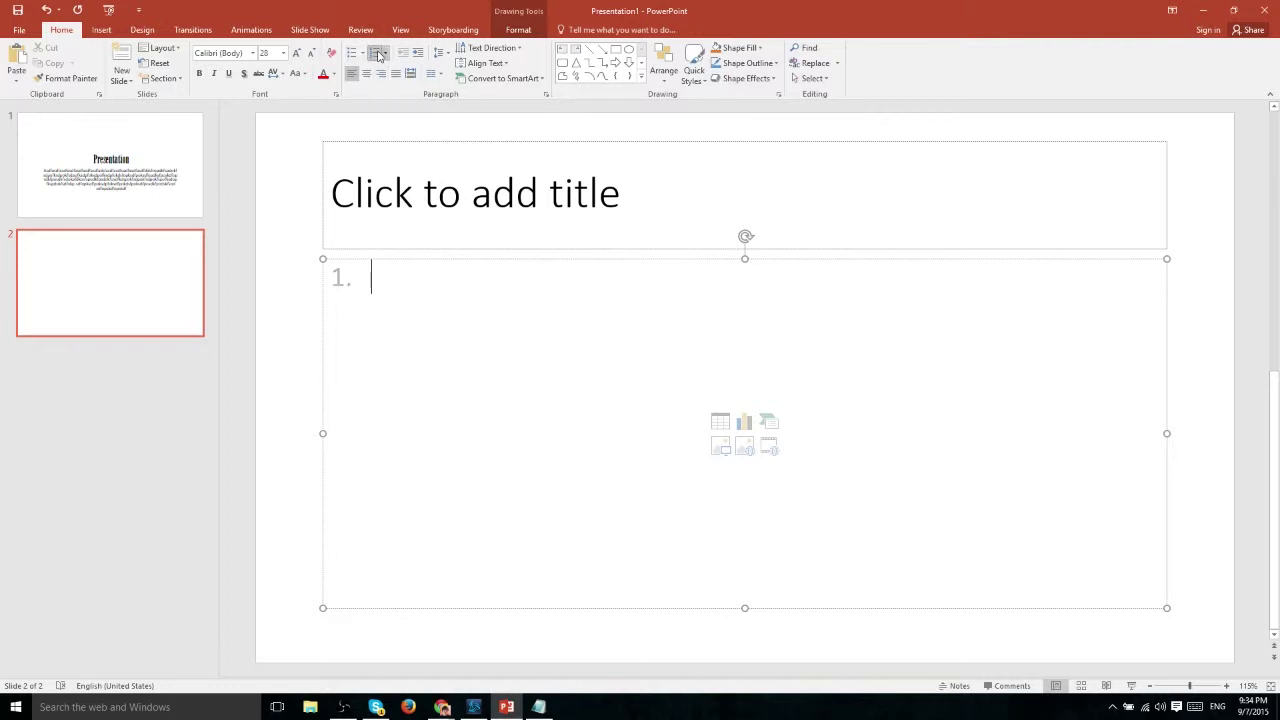
pyautogui.write('Word')
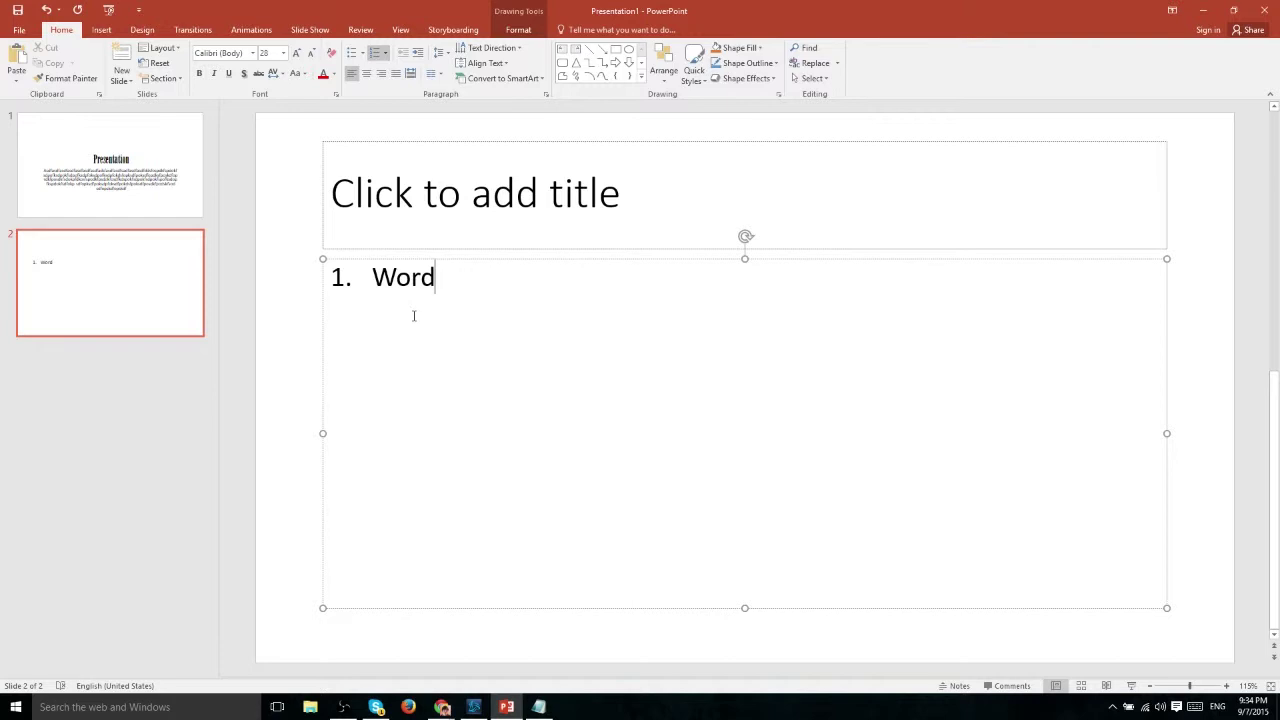
pyautogui.press('Return')
pyautogui.write('2nd ')
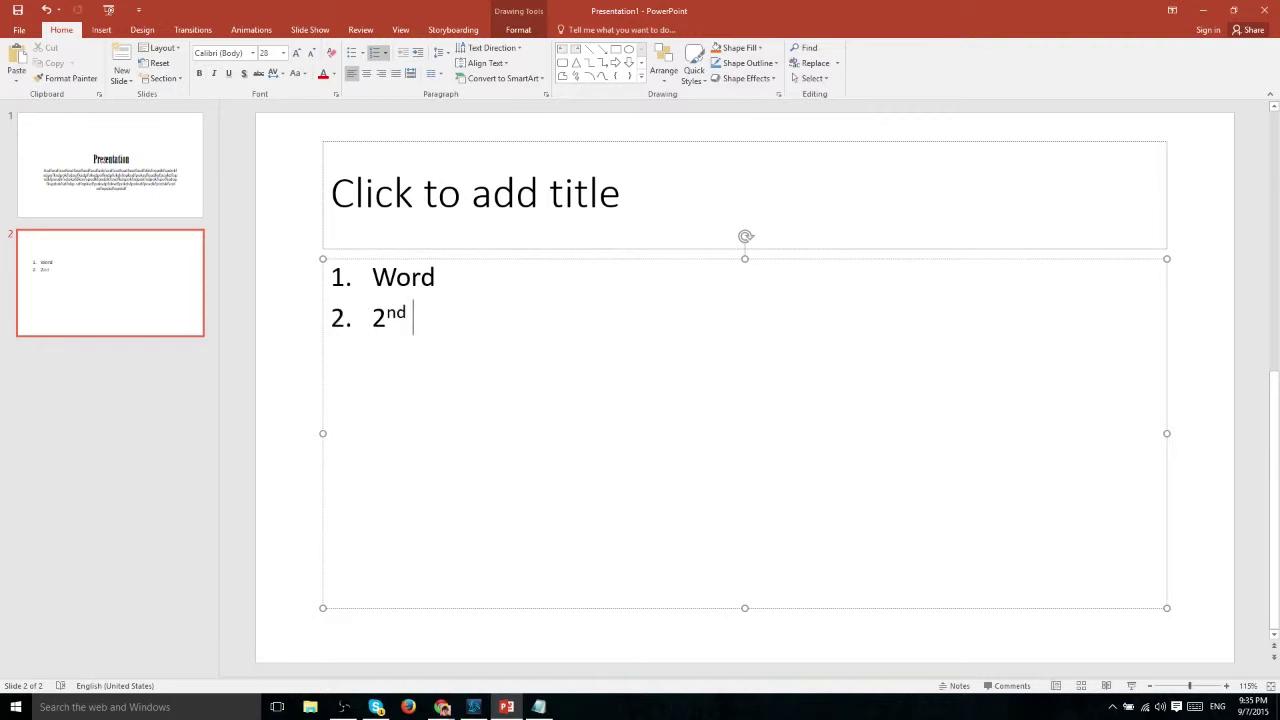
pyautogui.write('Element')
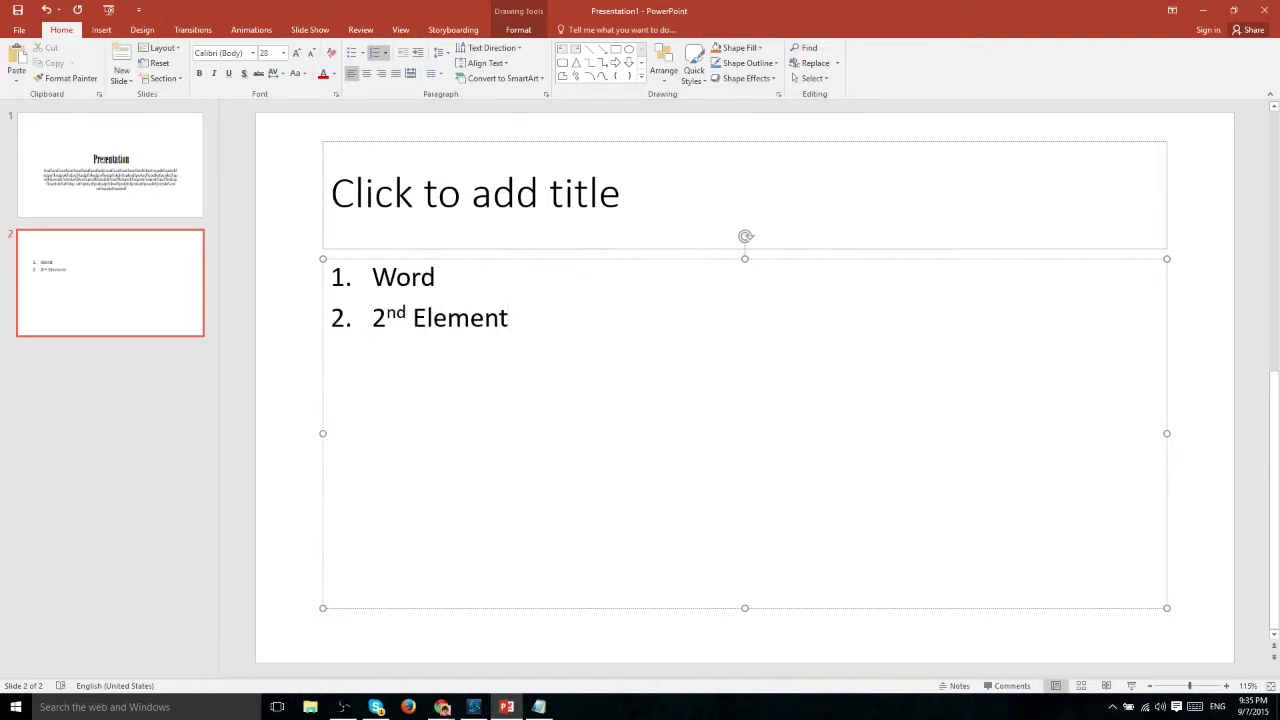
pyautogui.press('Return')
# Step: Centre the '2nd Element' item and set its font to Adobe Arabic
pyautogui.moveTo(518, 317); pyautogui.dragTo(286, 319)
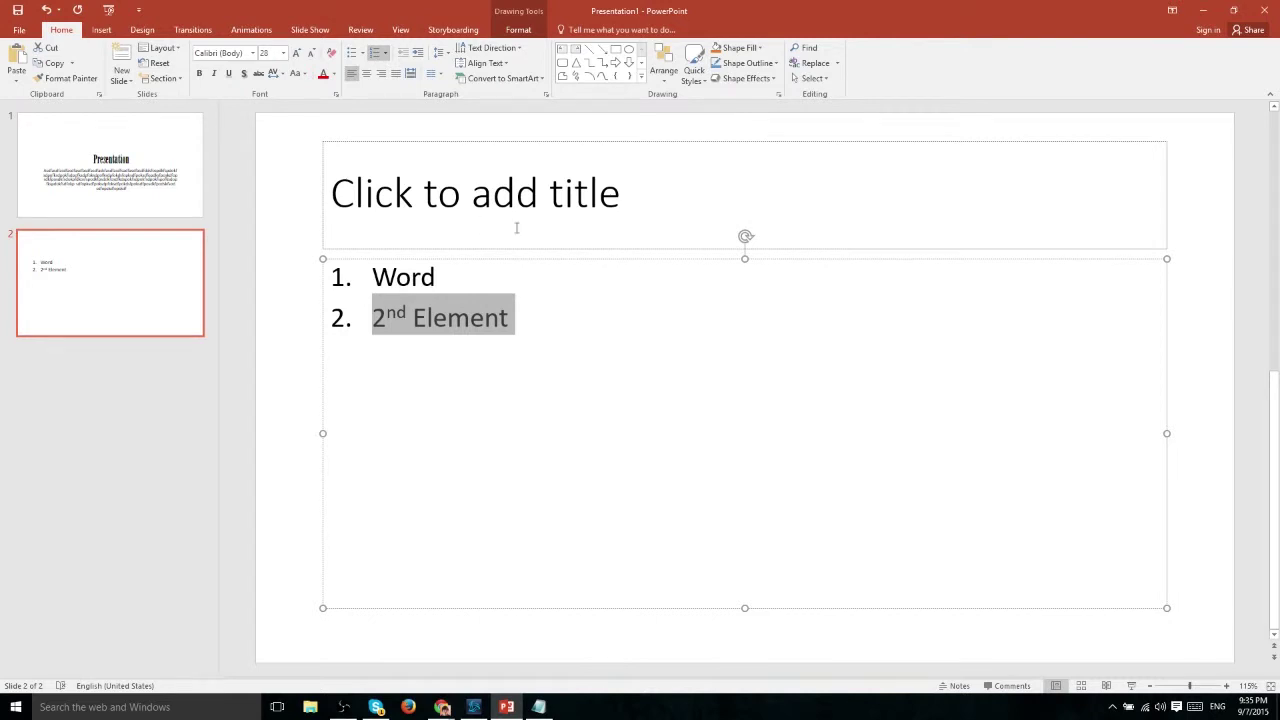
pyautogui.click(367, 74)
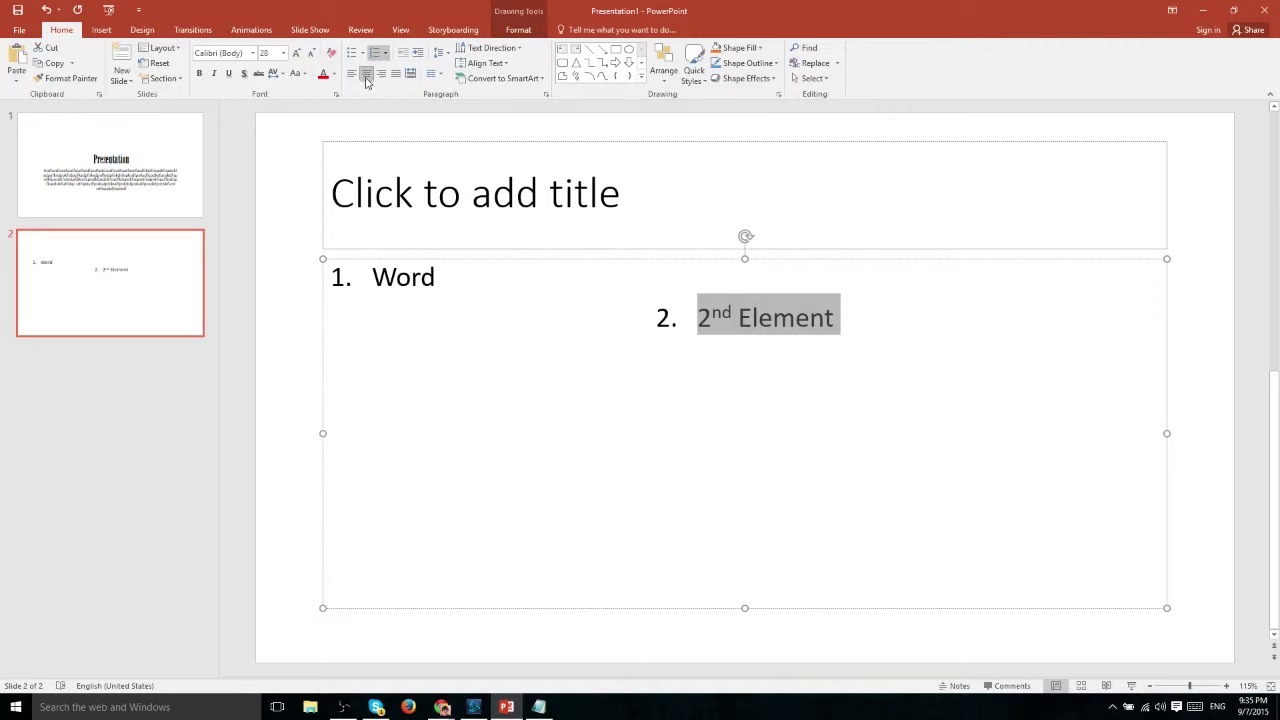
pyautogui.click(253, 53)
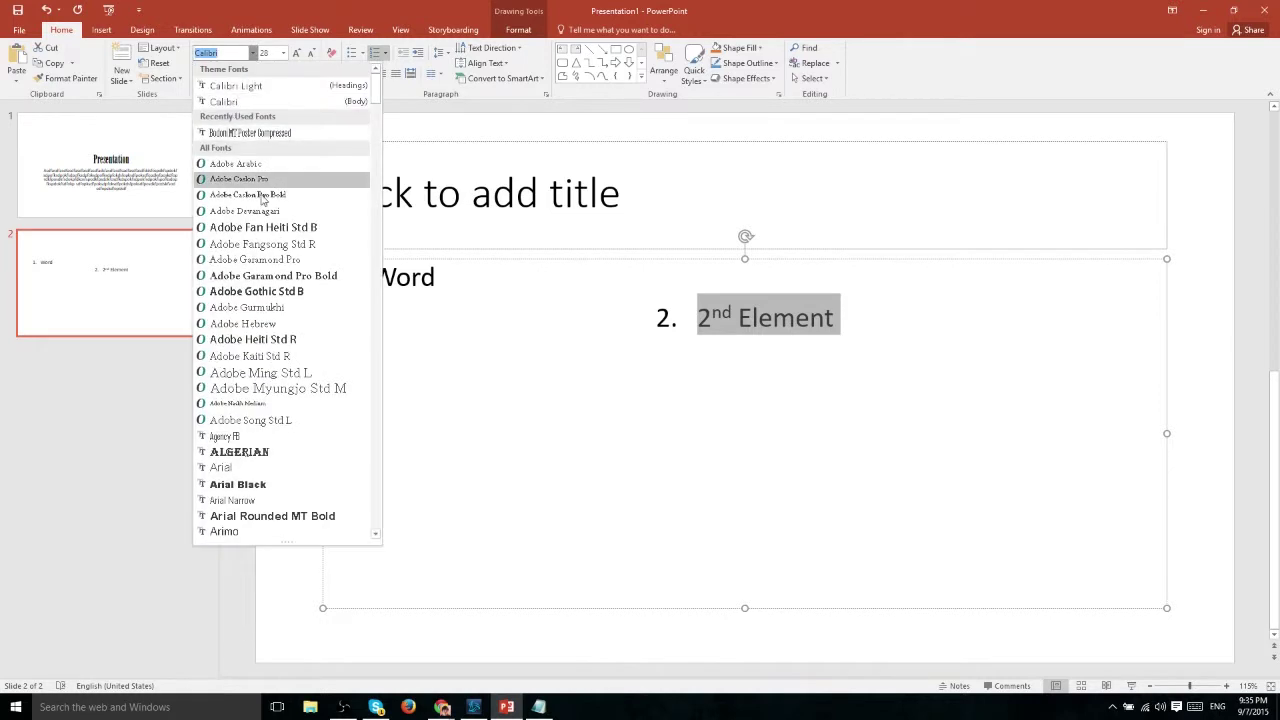
pyautogui.click(286, 165)
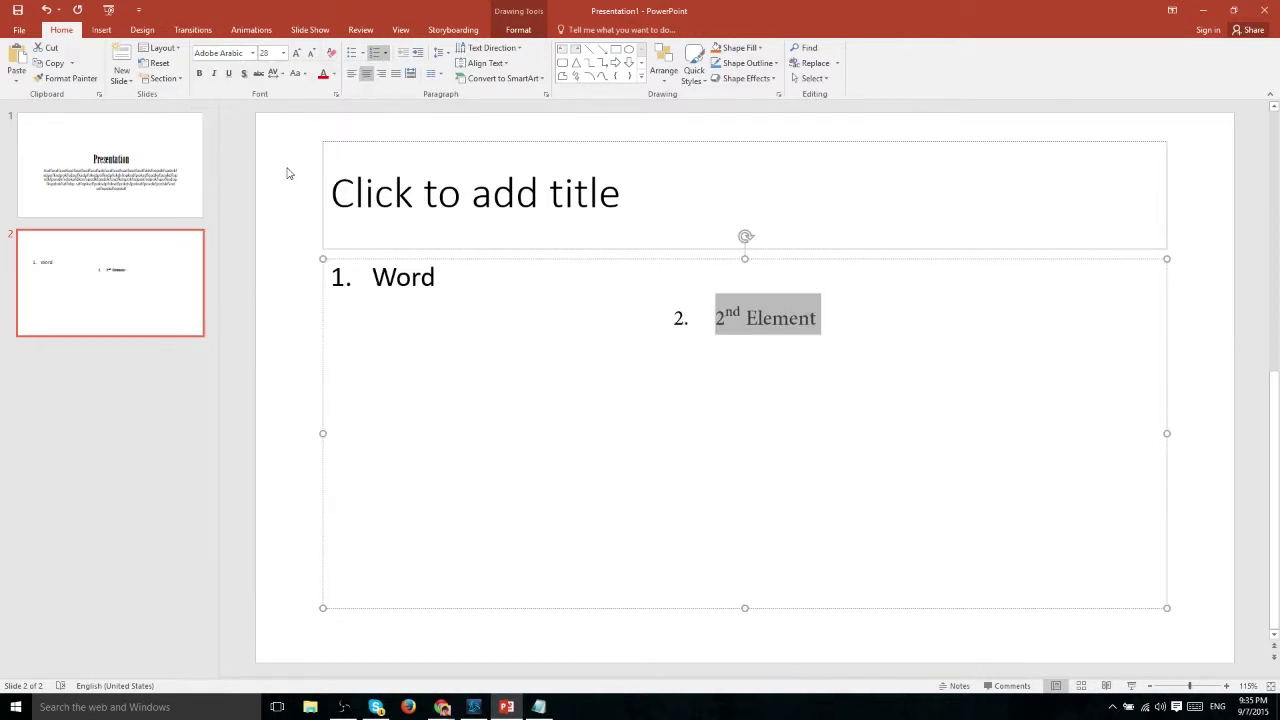
# Step: Add an empty third list item and a text box reading 'Stuff' right of the list
pyautogui.press('End')
pyautogui.press('Return')
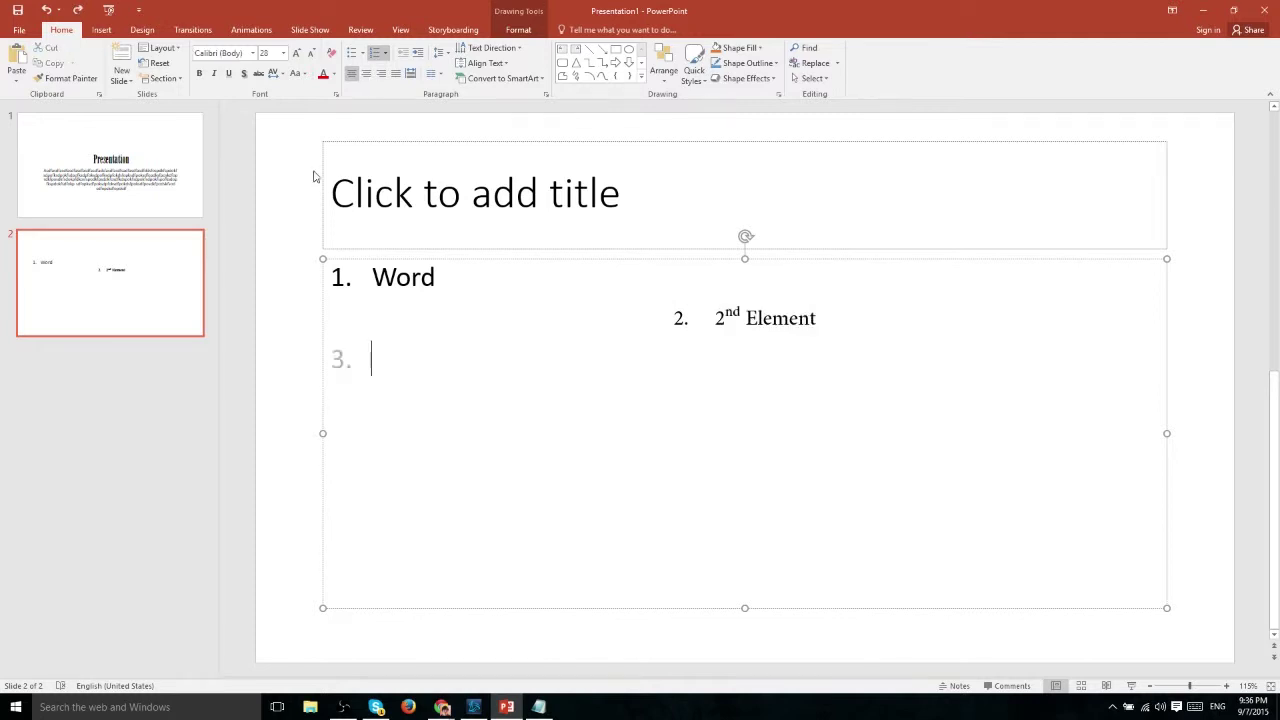
pyautogui.click(576, 52)
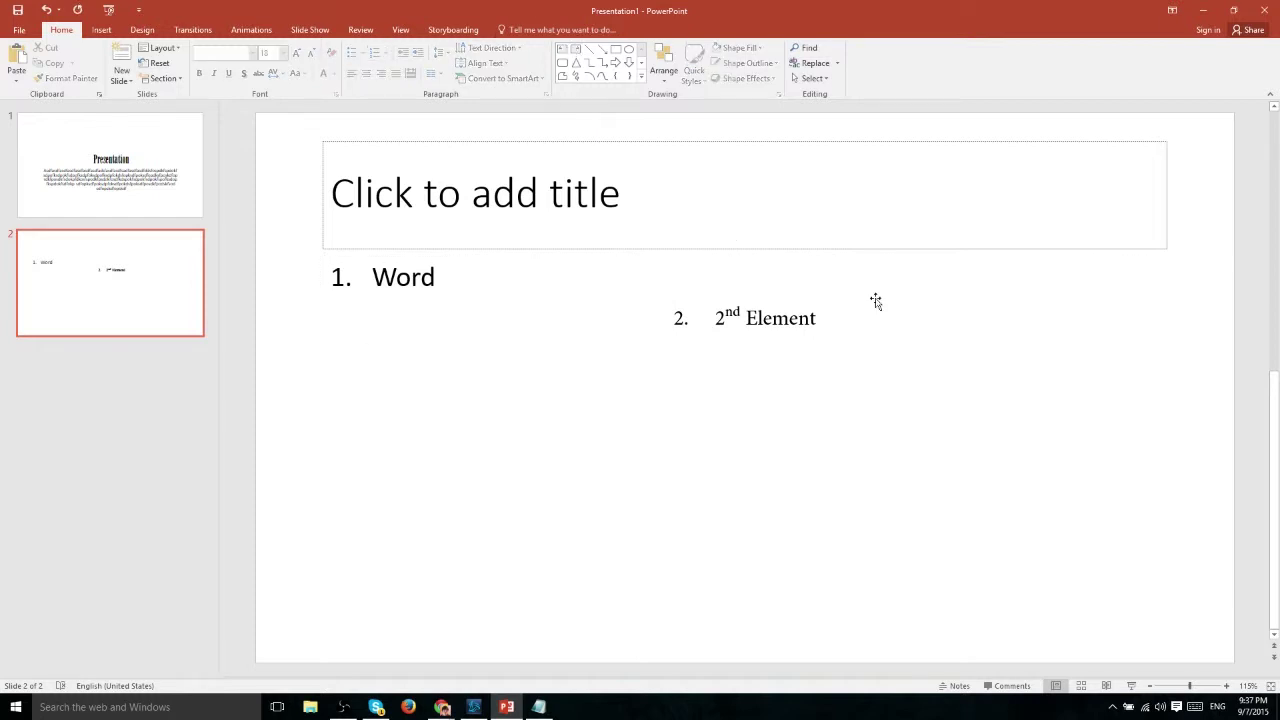
pyautogui.click(562, 52)
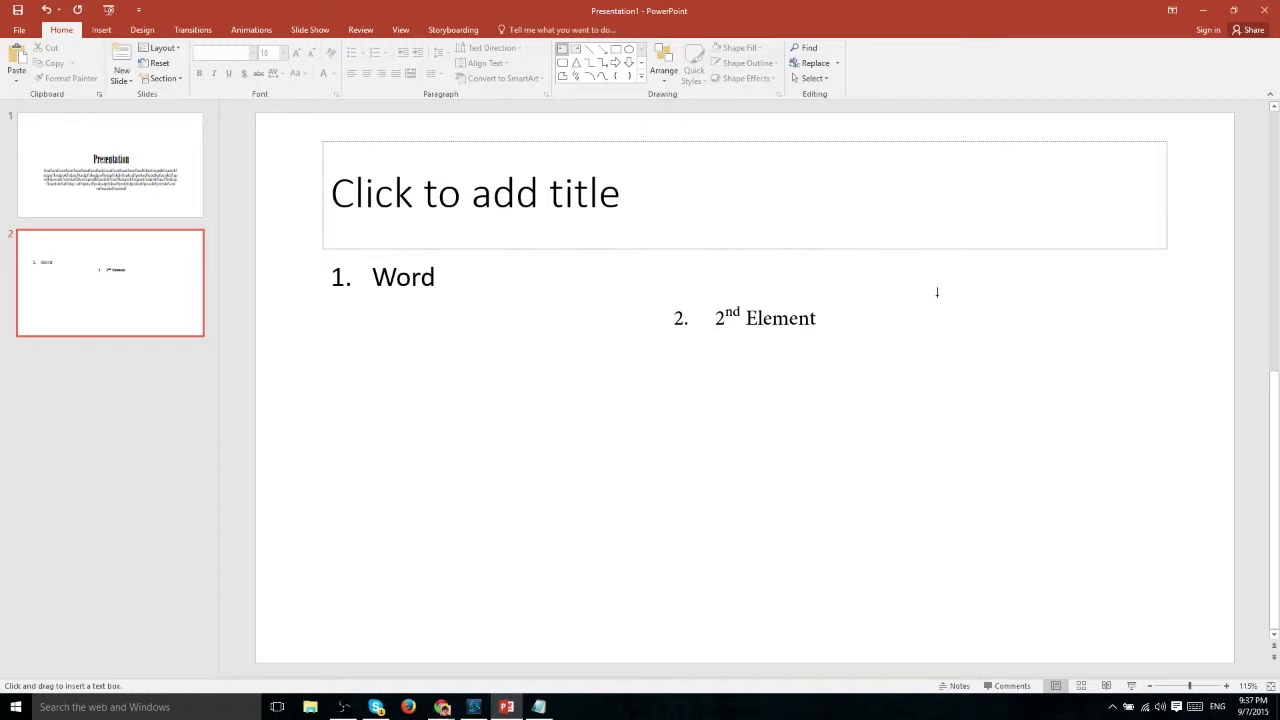
pyautogui.moveTo(937, 294)
pyautogui.mouseDown()
pyautogui.moveTo(983, 358)
pyautogui.moveTo(1186, 448)
pyautogui.mouseUp()
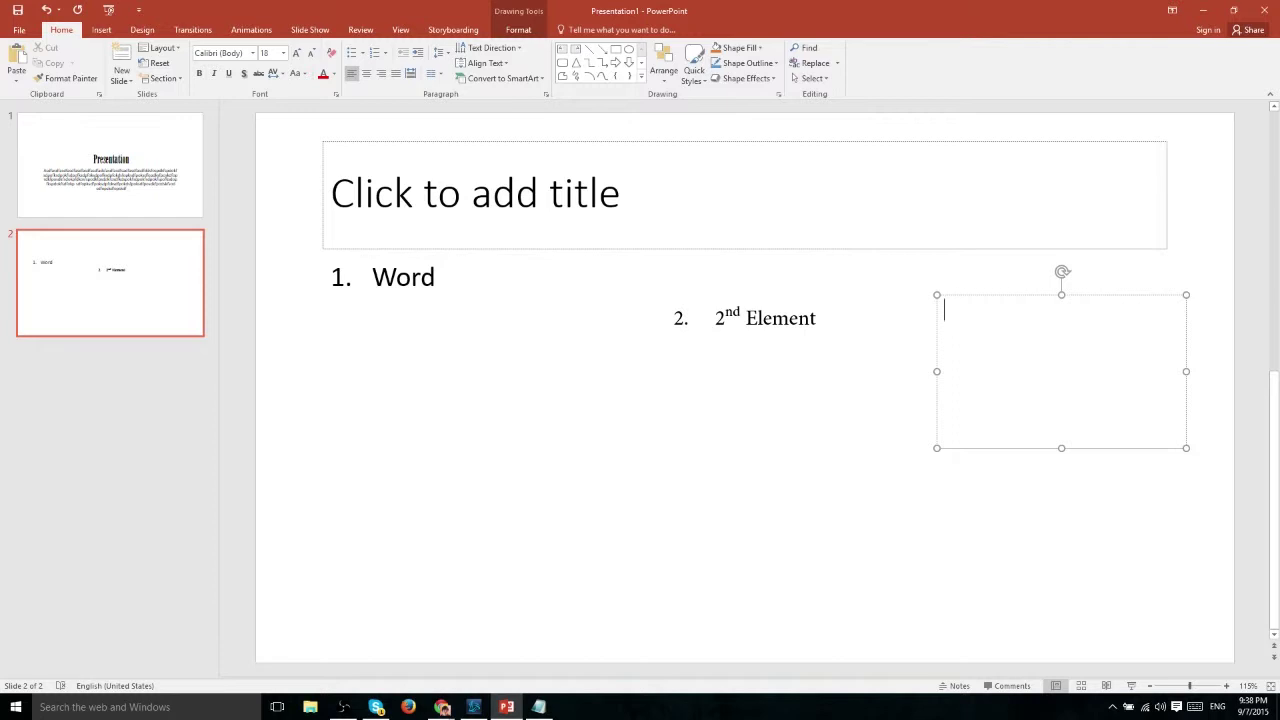
pyautogui.write('Stuff')
pyautogui.press('Return')
pyautogui.press('Return')
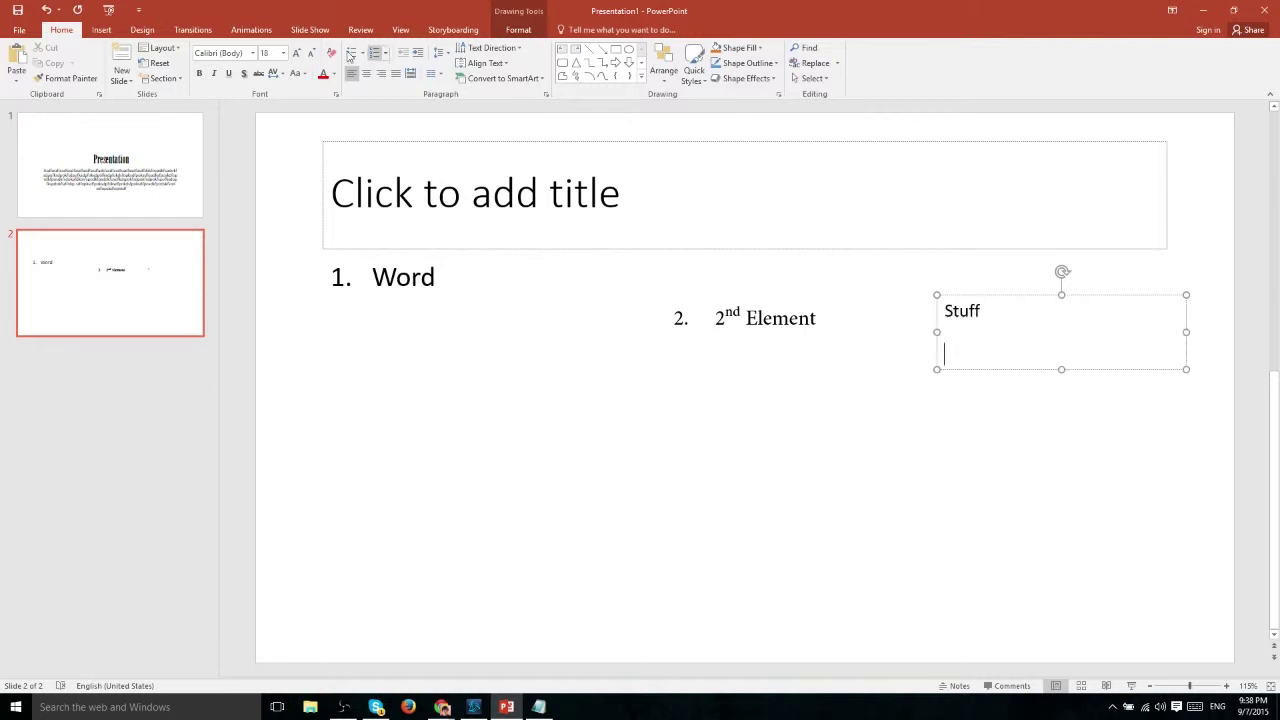
pyautogui.click(366, 73)
pyautogui.click(351, 73)
pyautogui.click(352, 53)
# Step: Add a blank third slide, then return to slide 2 and select the Stuff box
pyautogui.hotkey('ctrl', 'm')
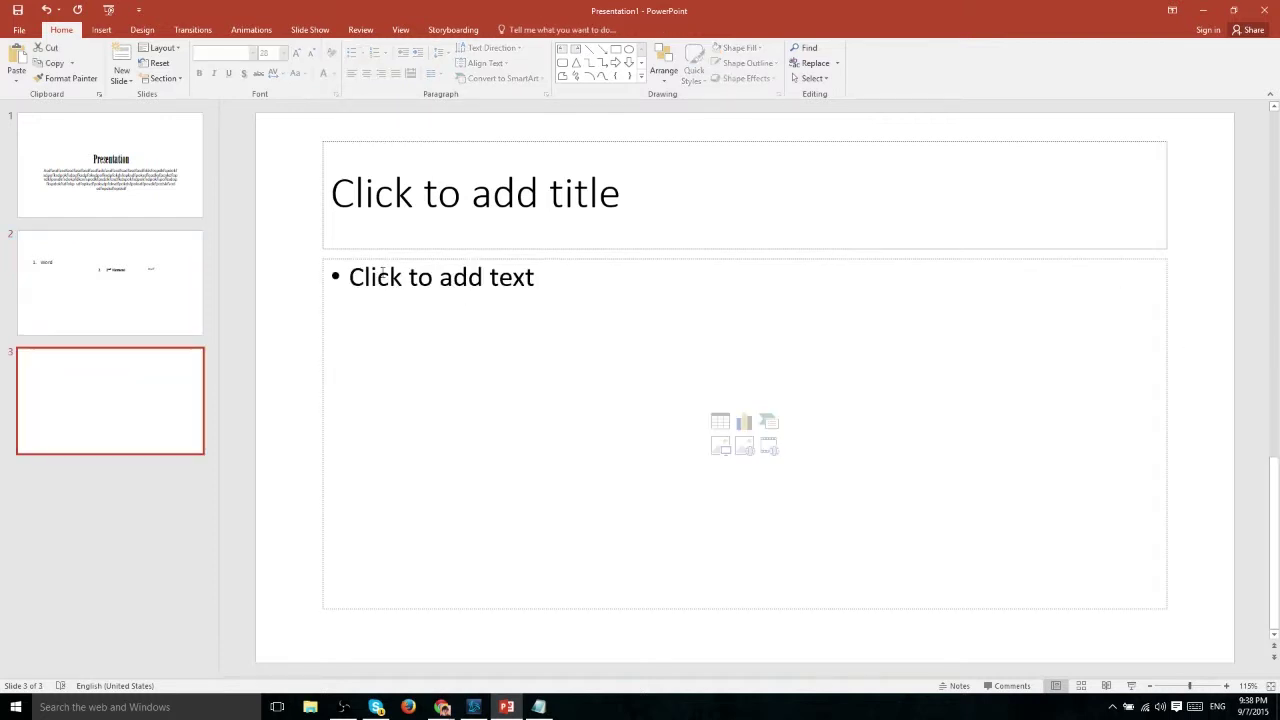
pyautogui.click(166, 300)
pyautogui.click(937, 343)
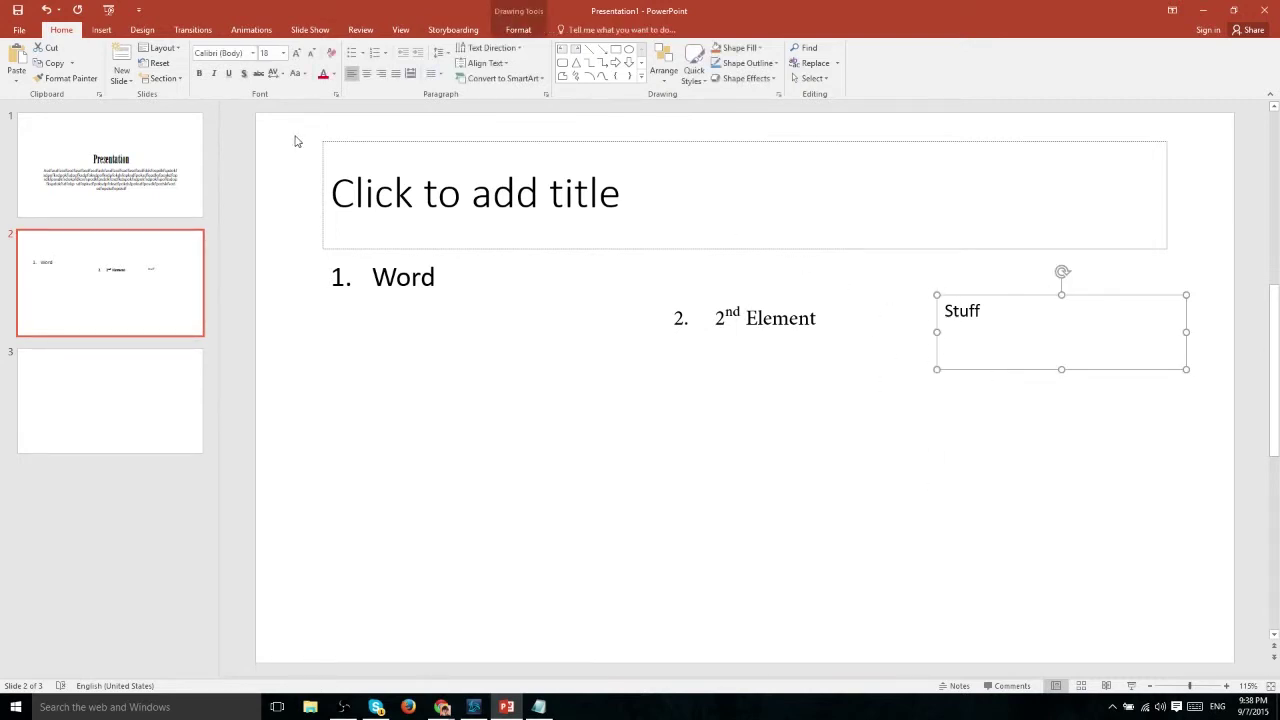
# Step: Draw a horizontal text box from the Insert tab, then discard it by clicking the list
pyautogui.click(103, 30)
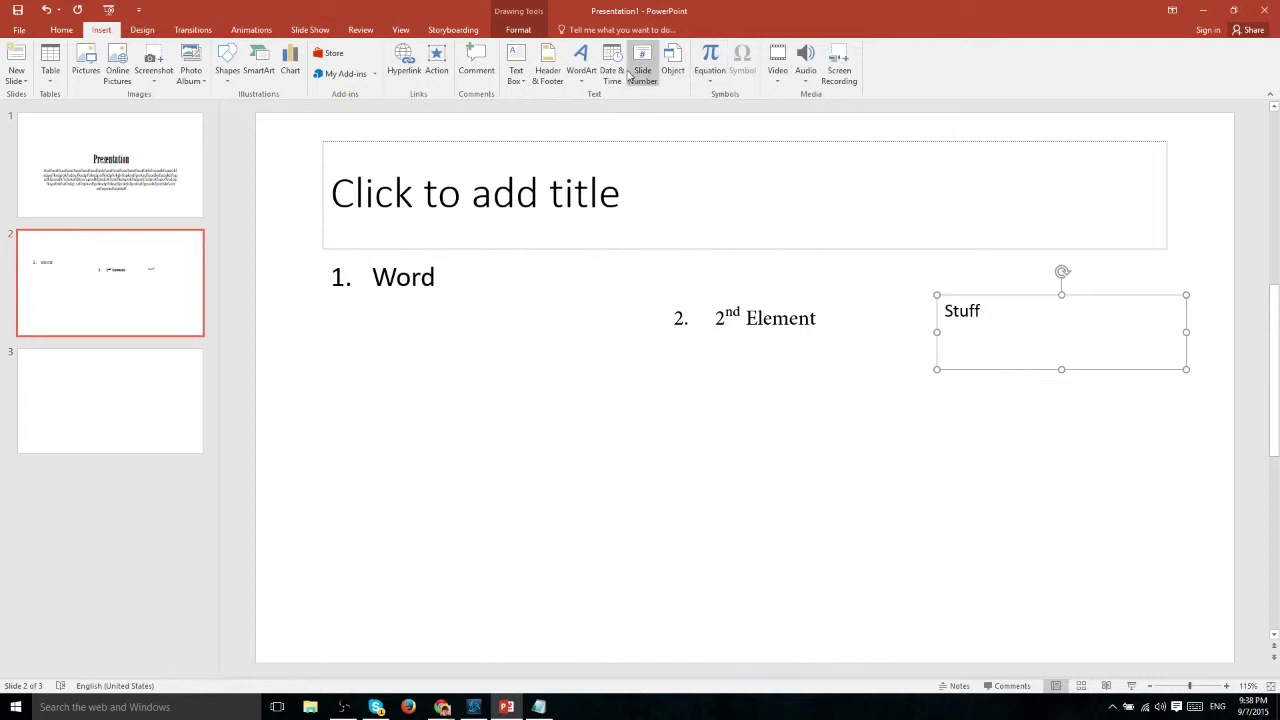
pyautogui.click(522, 80)
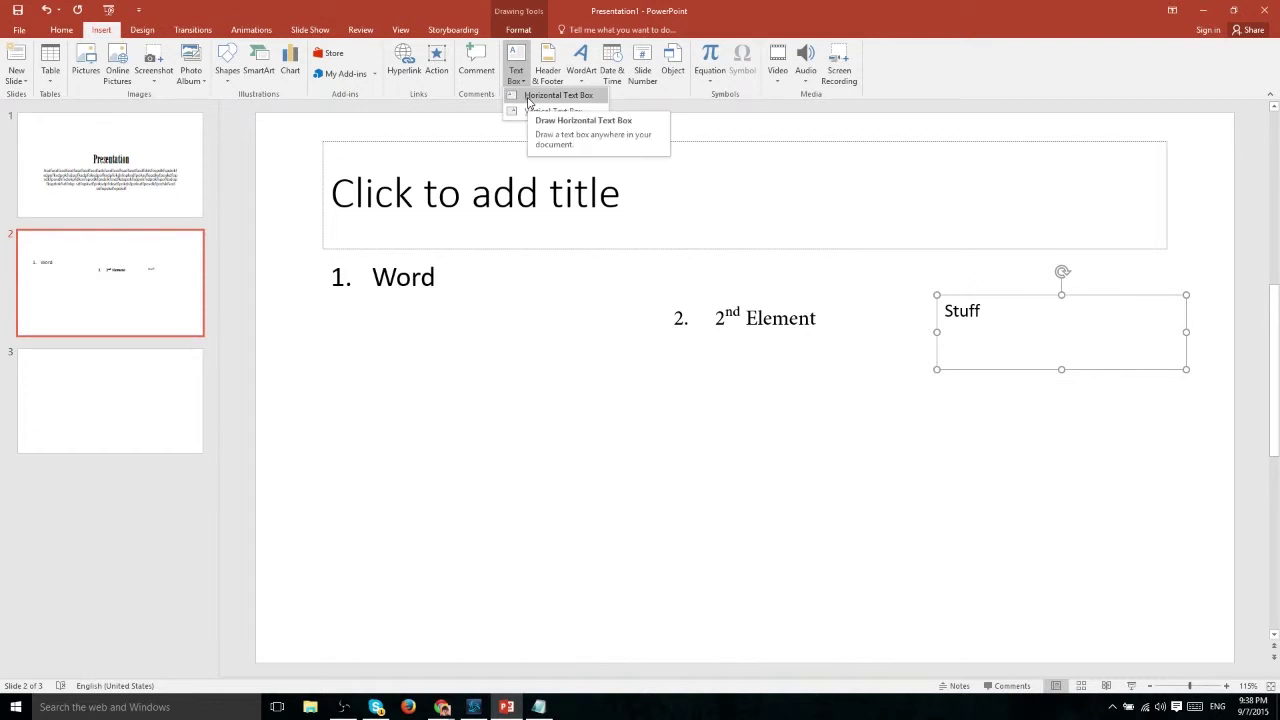
pyautogui.click(556, 95)
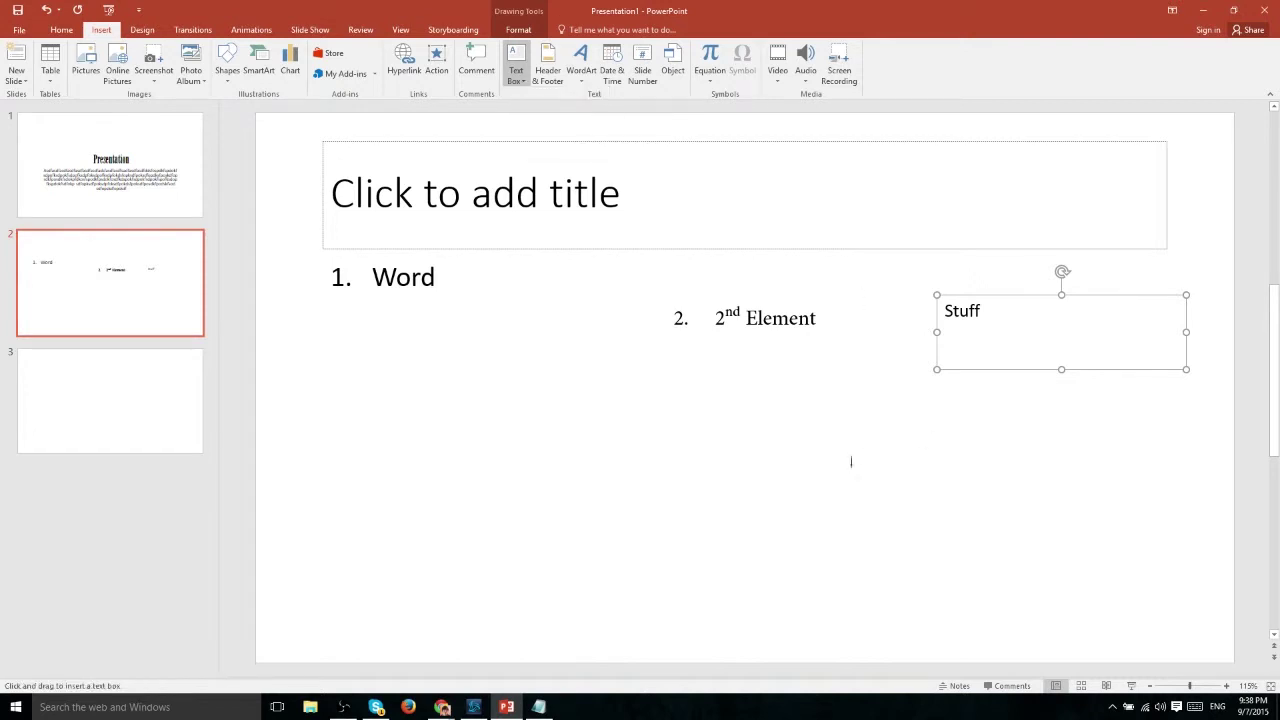
pyautogui.moveTo(682, 478); pyautogui.dragTo(1203, 647)
pyautogui.click(742, 349)
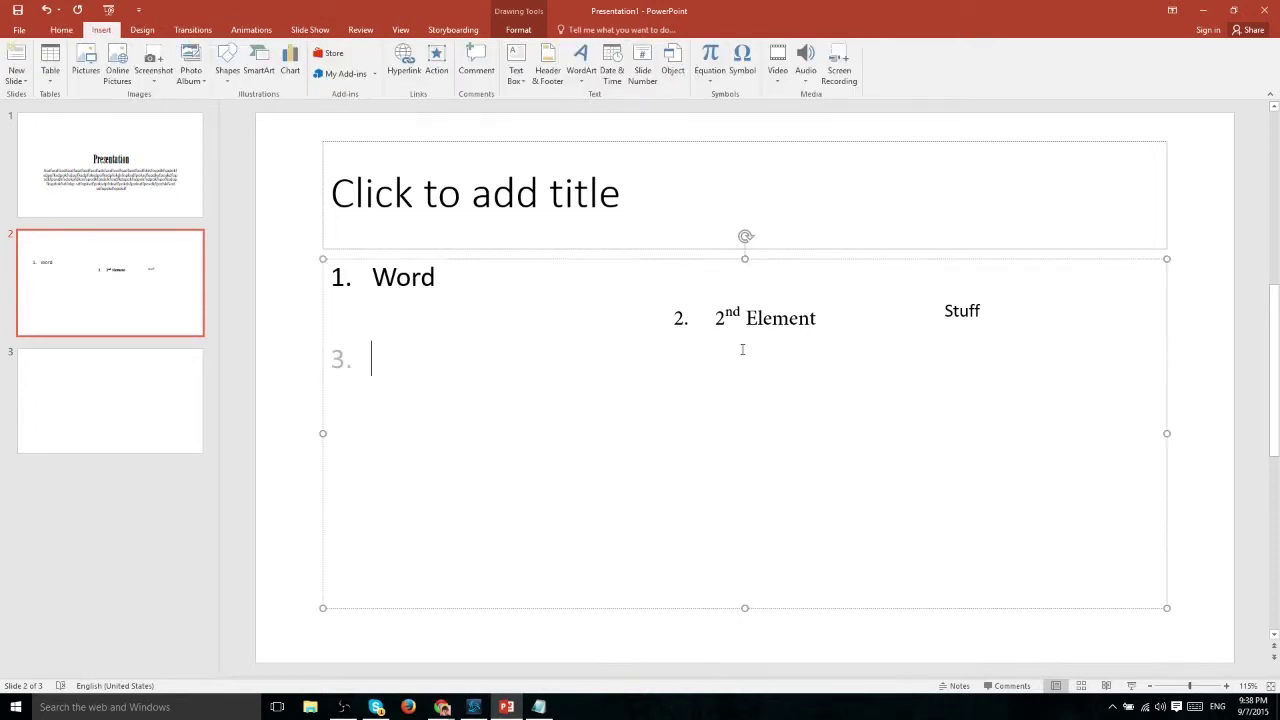
# Step: In Header & Footer, enable date and time, footer 'Slide' and slide numbers
pyautogui.click(542, 84)
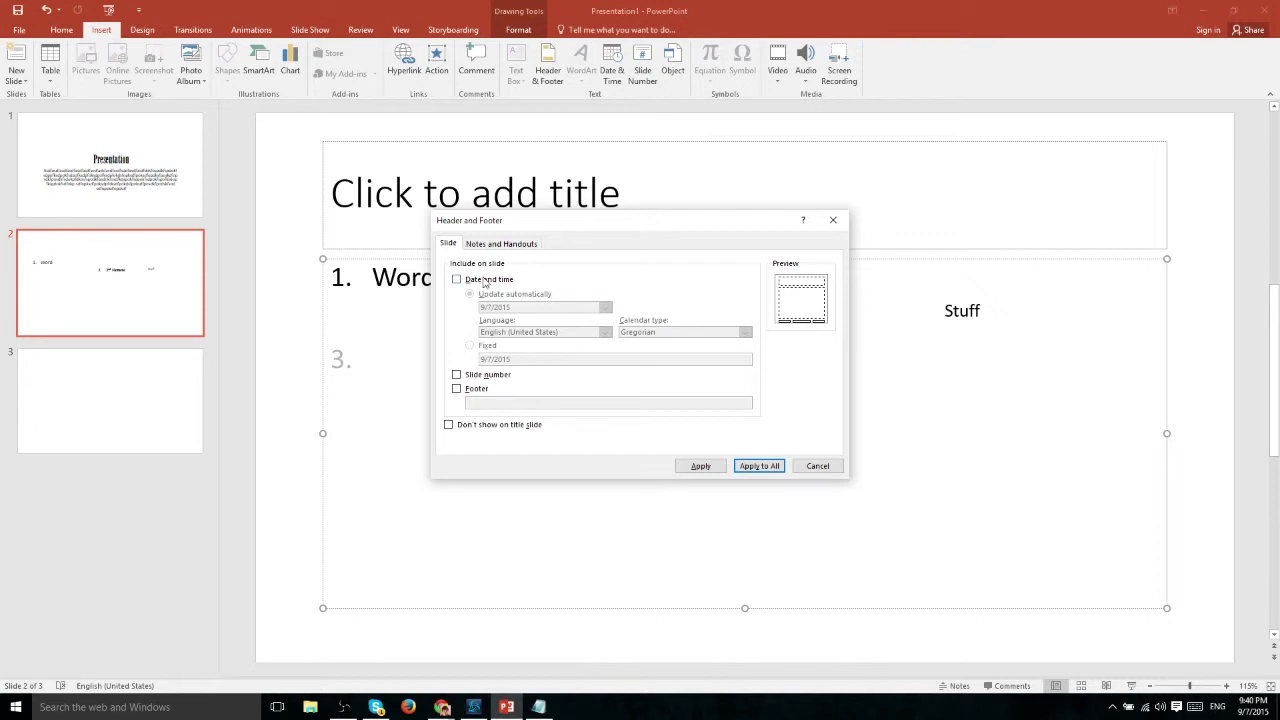
pyautogui.click(484, 283)
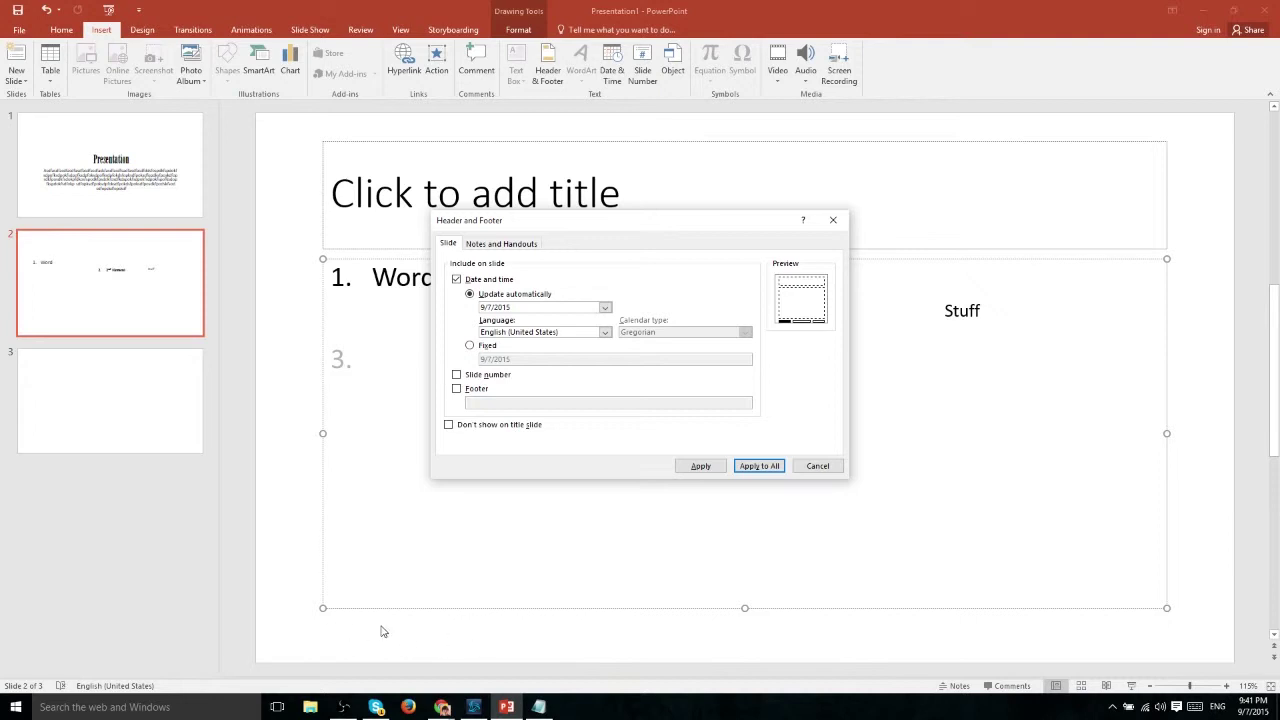
pyautogui.click(474, 391)
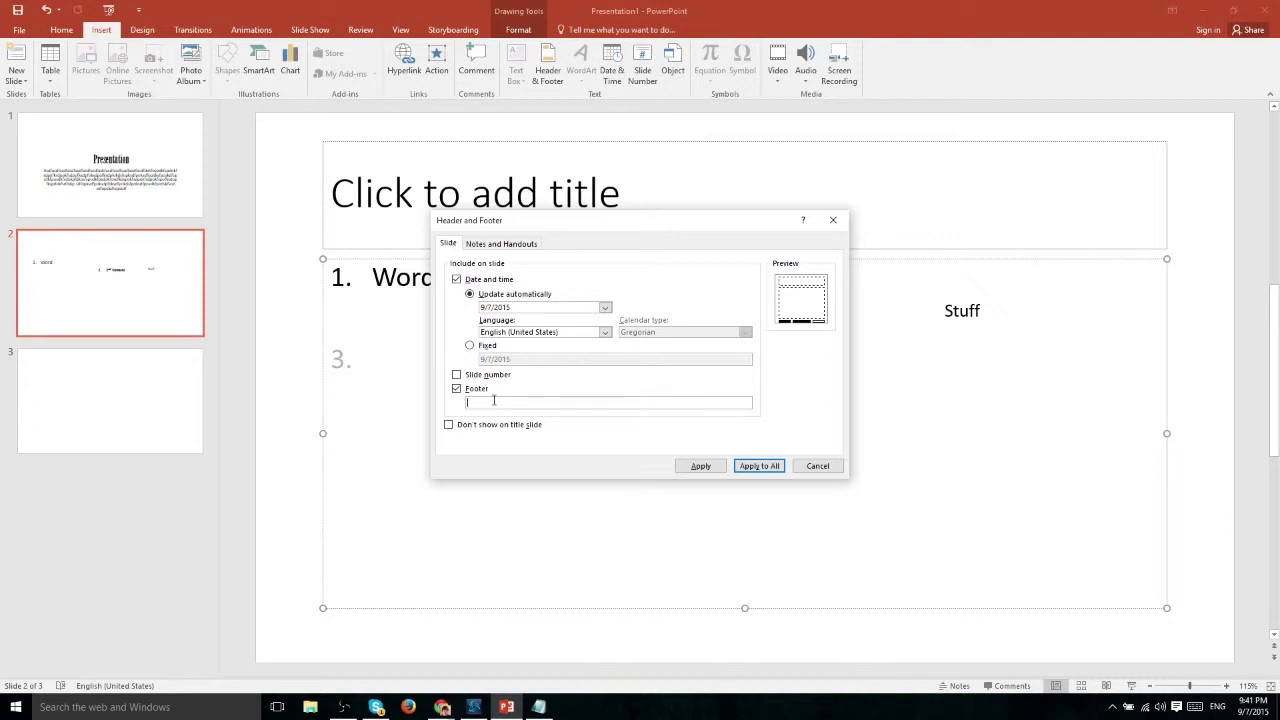
pyautogui.write('Slide')
pyautogui.click(479, 377)
# Step: Enable the Notes and Handouts header, apply to all slides, and show the File Info page
pyautogui.click(493, 244)
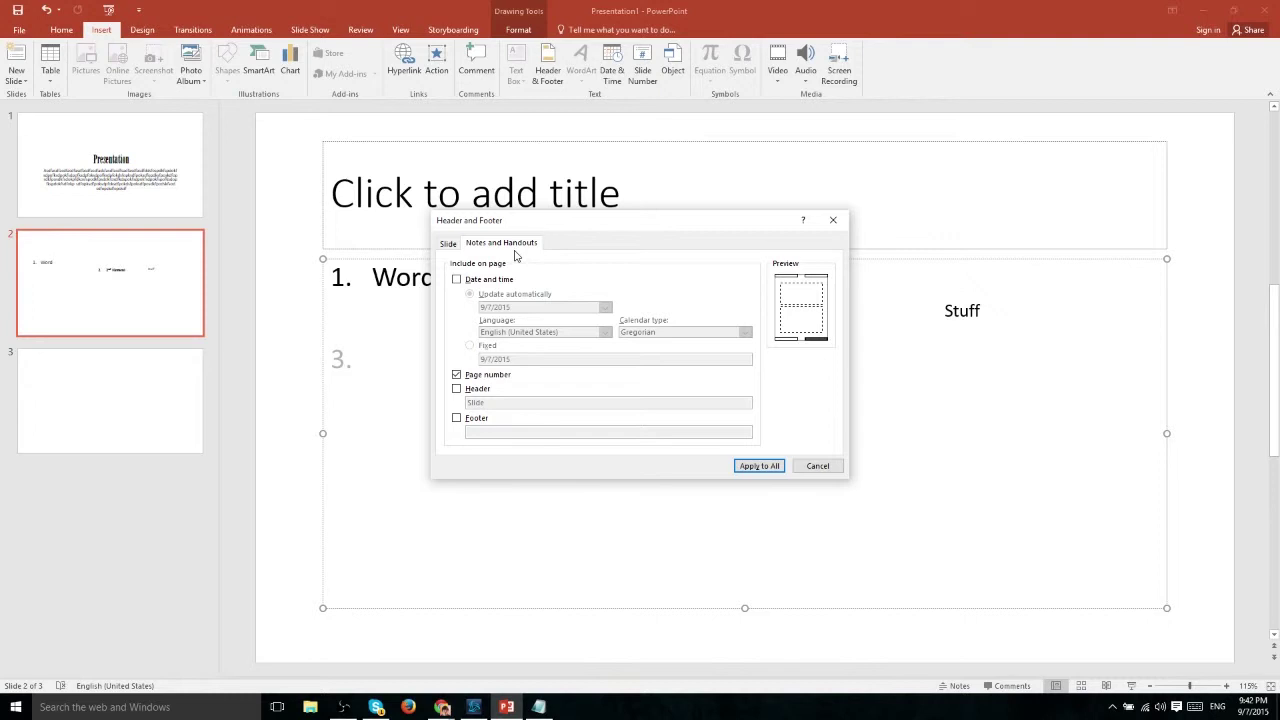
pyautogui.click(482, 389)
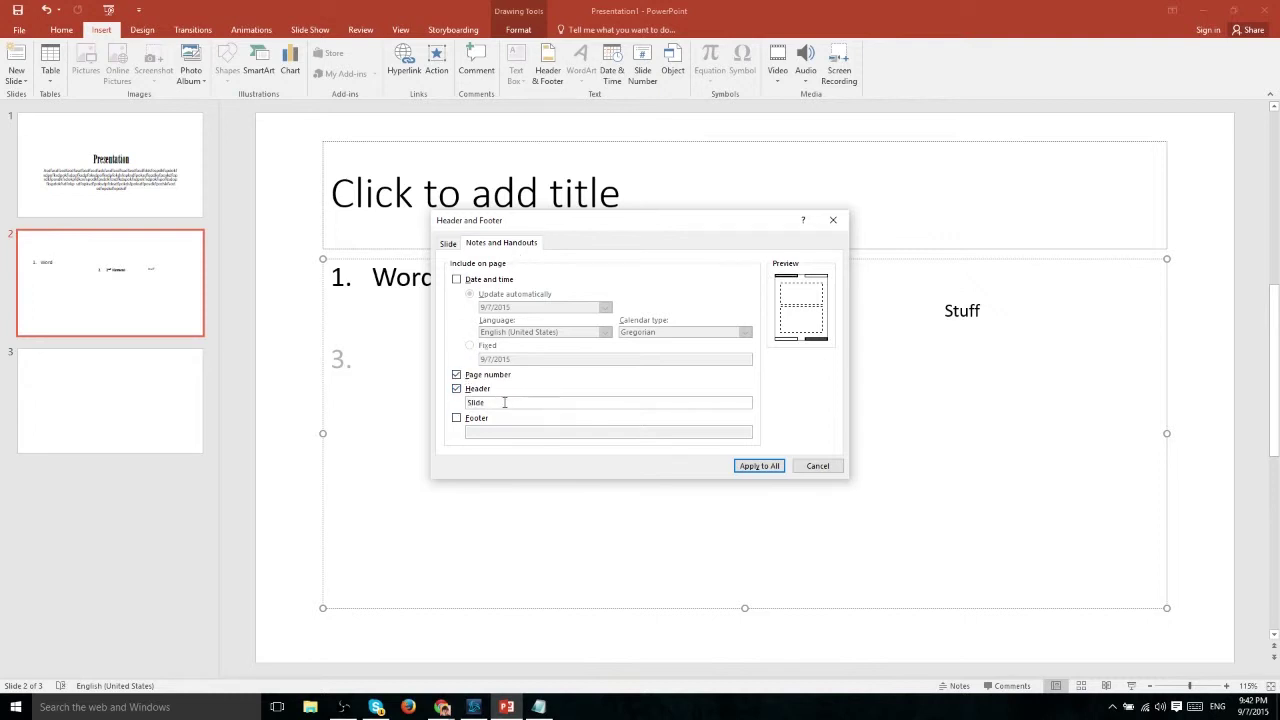
pyautogui.moveTo(500, 403); pyautogui.dragTo(447, 403)
pyautogui.click(457, 419)
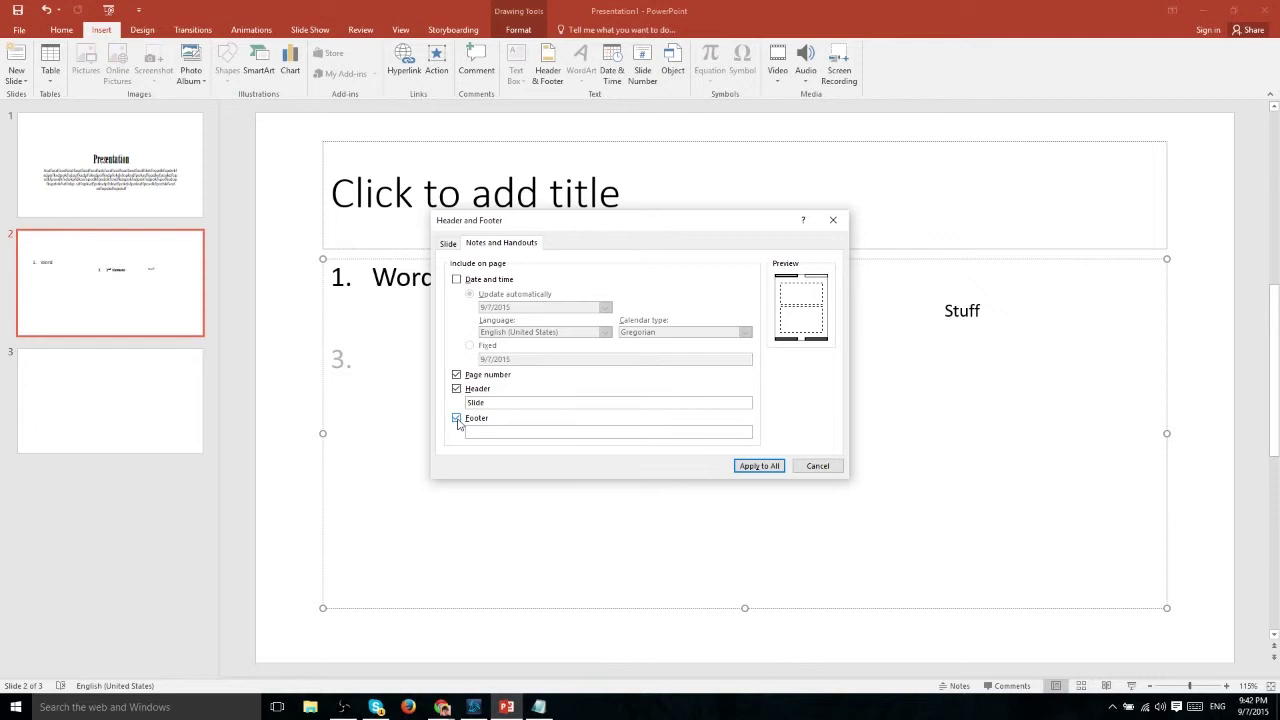
pyautogui.click(457, 419)
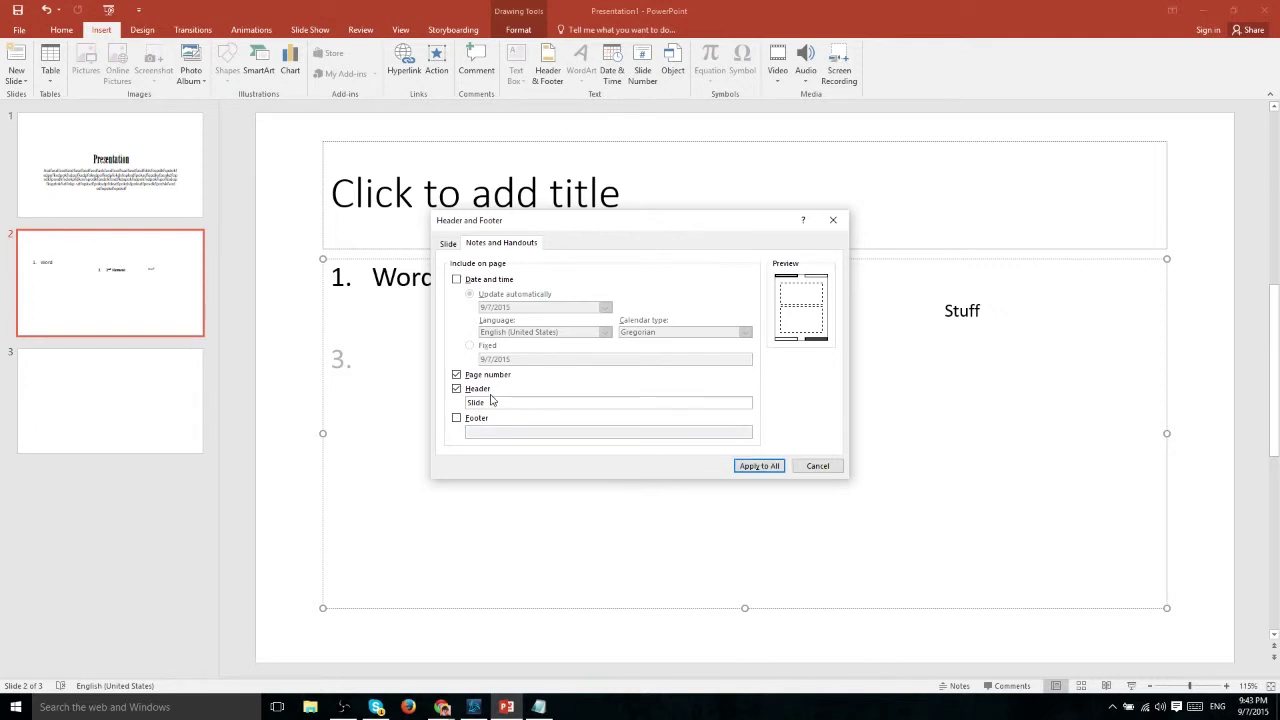
pyautogui.click(770, 468)
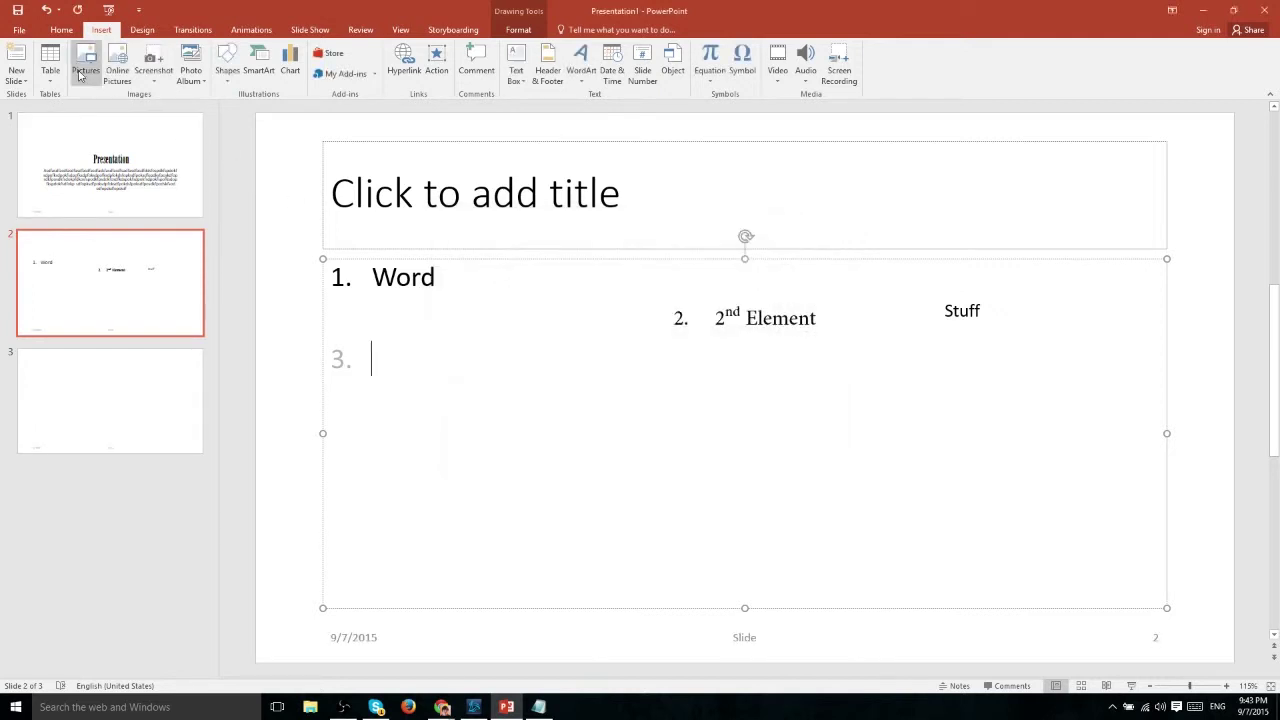
pyautogui.click(19, 30)
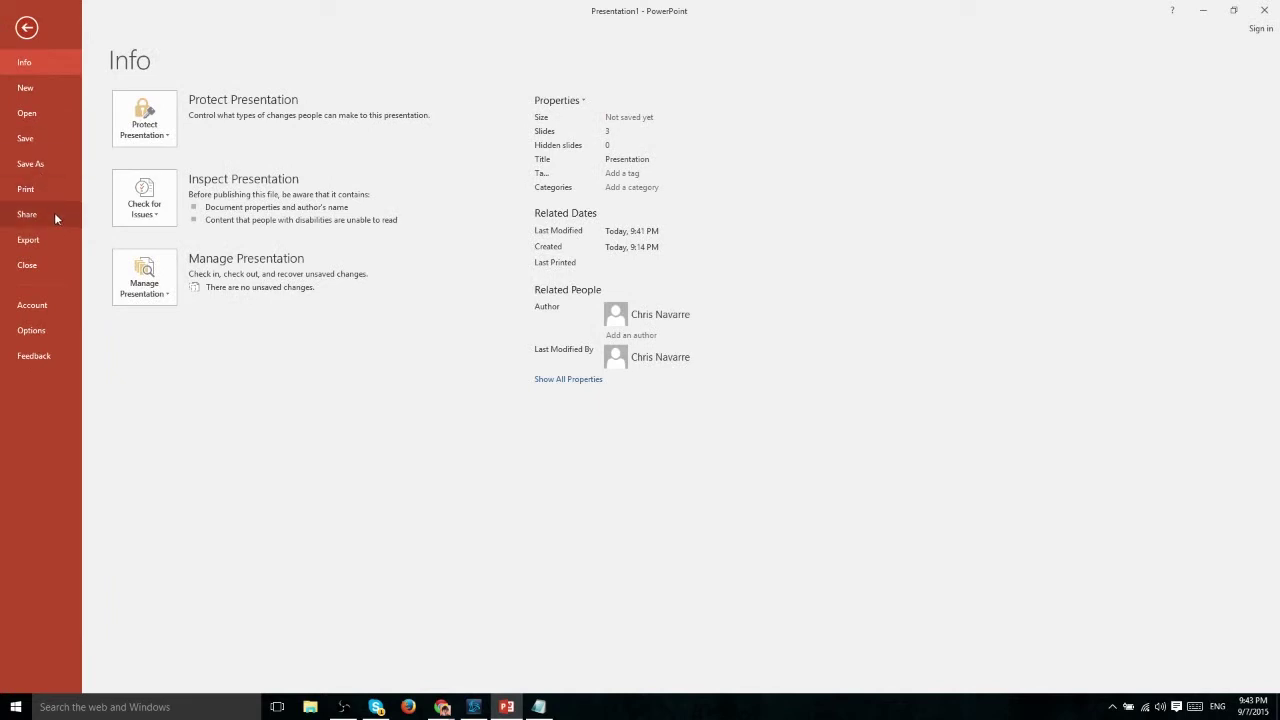
# Step: Preview the printout with the Notes Pages layout
pyautogui.click(47, 191)
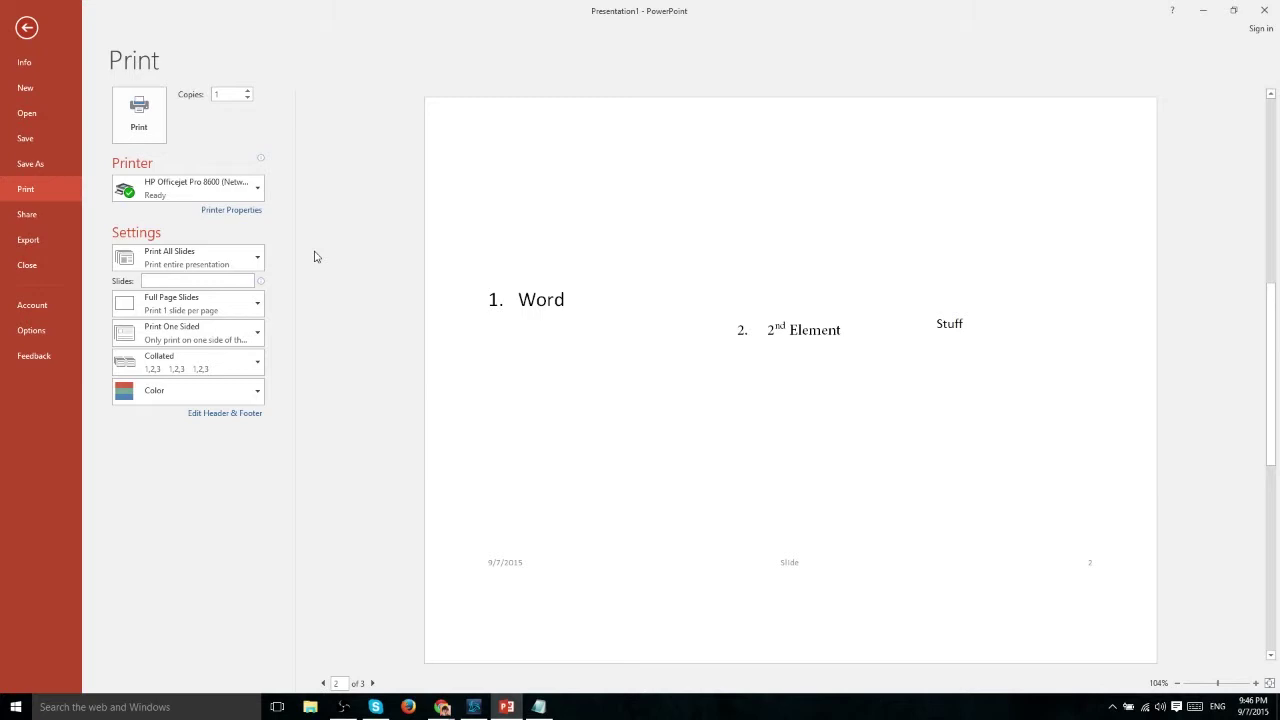
pyautogui.click(258, 258)
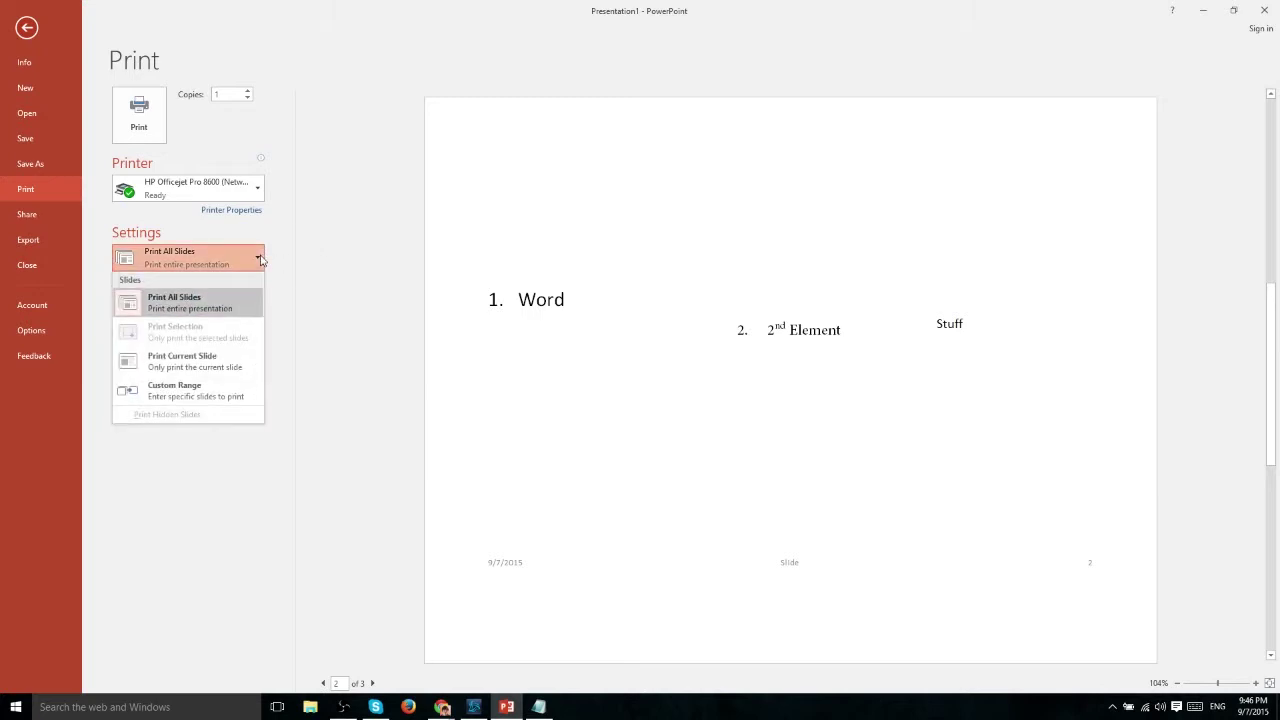
pyautogui.click(258, 258)
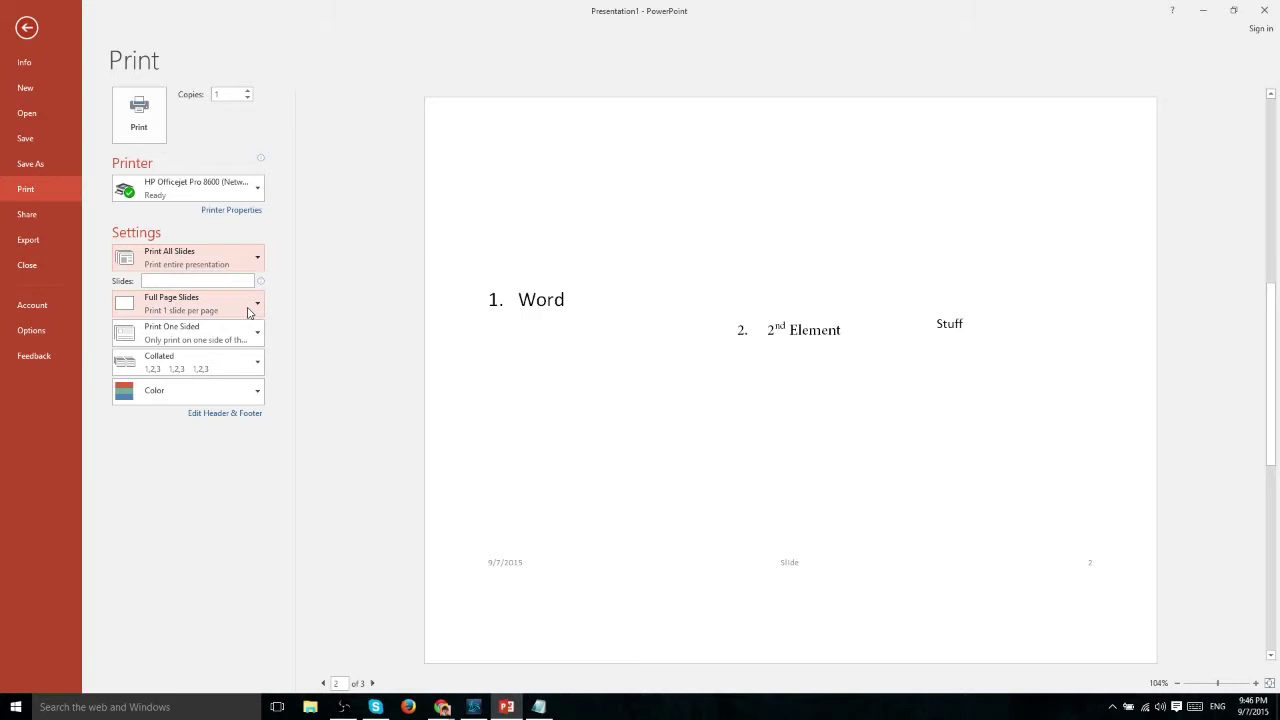
pyautogui.click(255, 304)
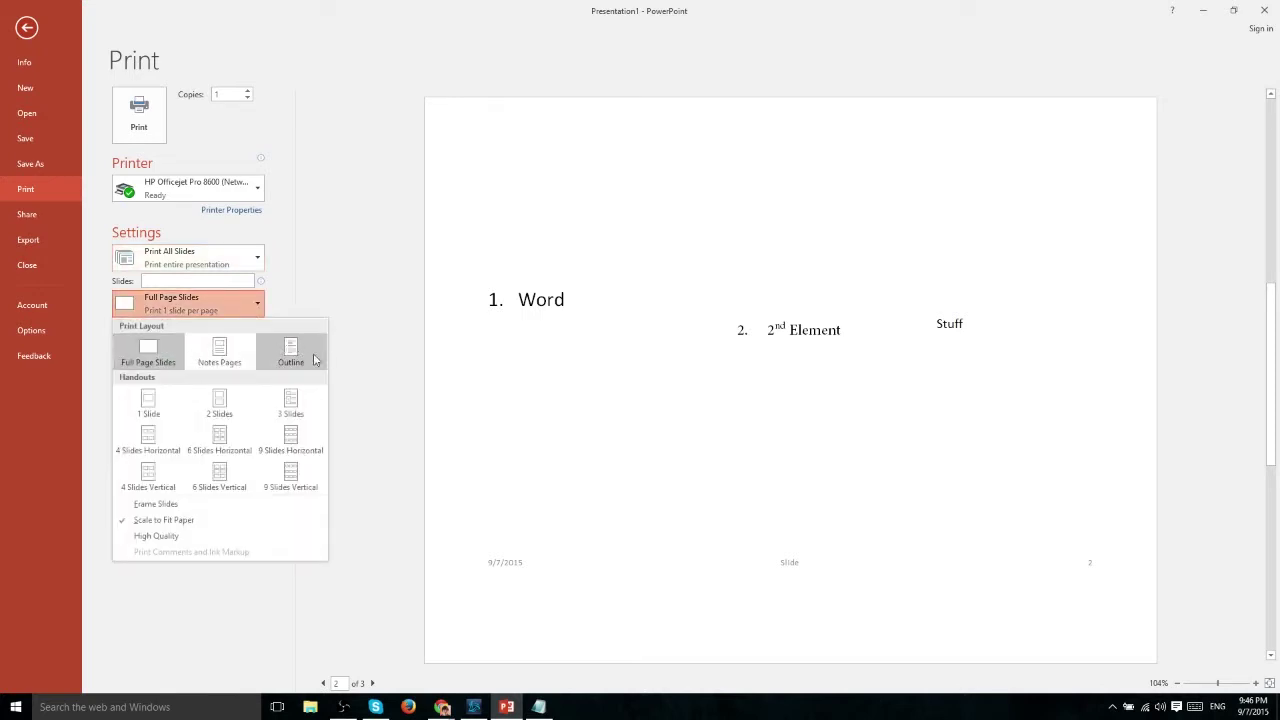
pyautogui.click(240, 356)
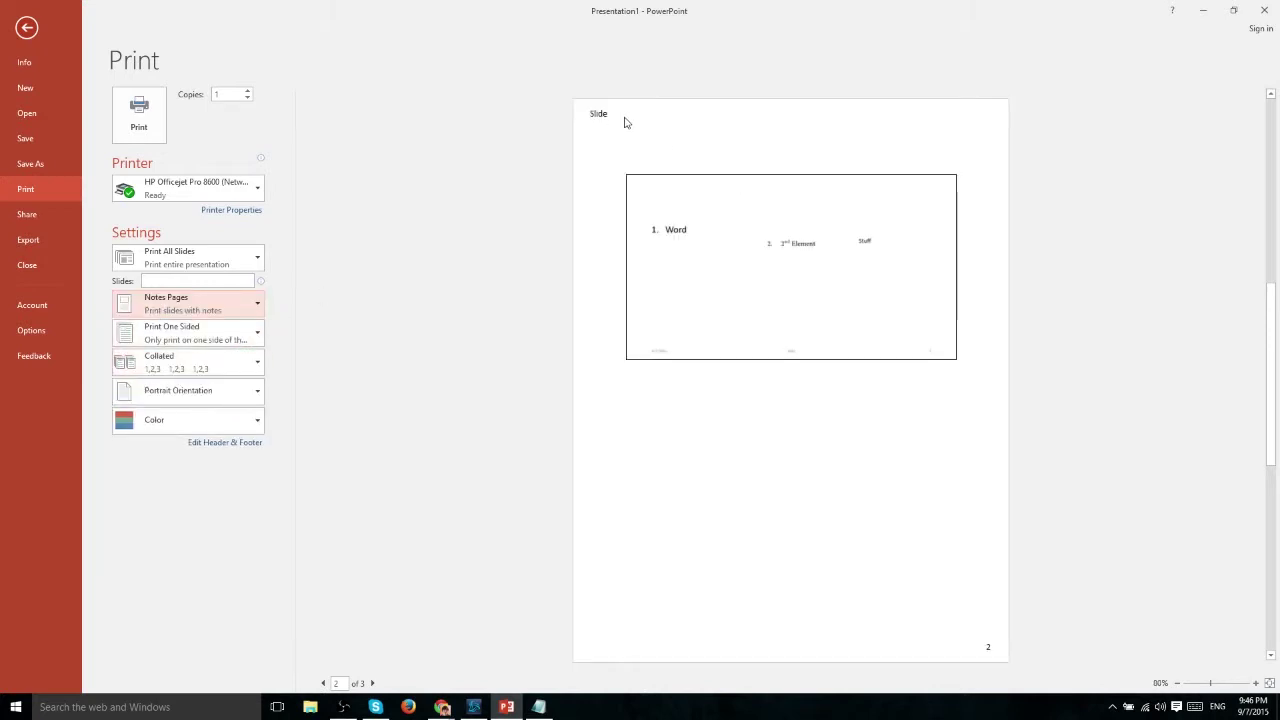
# Step: Switch the print preview to Outline, then return to editing slide 3
pyautogui.click(246, 304)
pyautogui.click(293, 357)
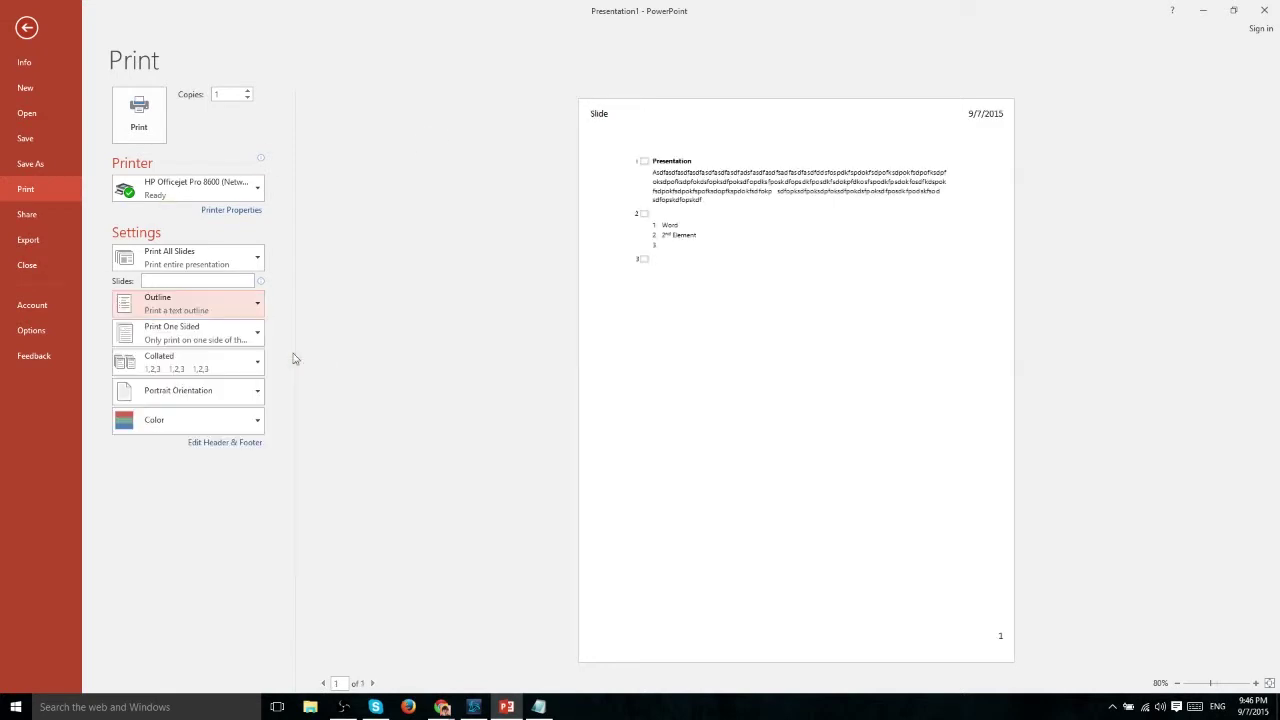
pyautogui.press('Escape')
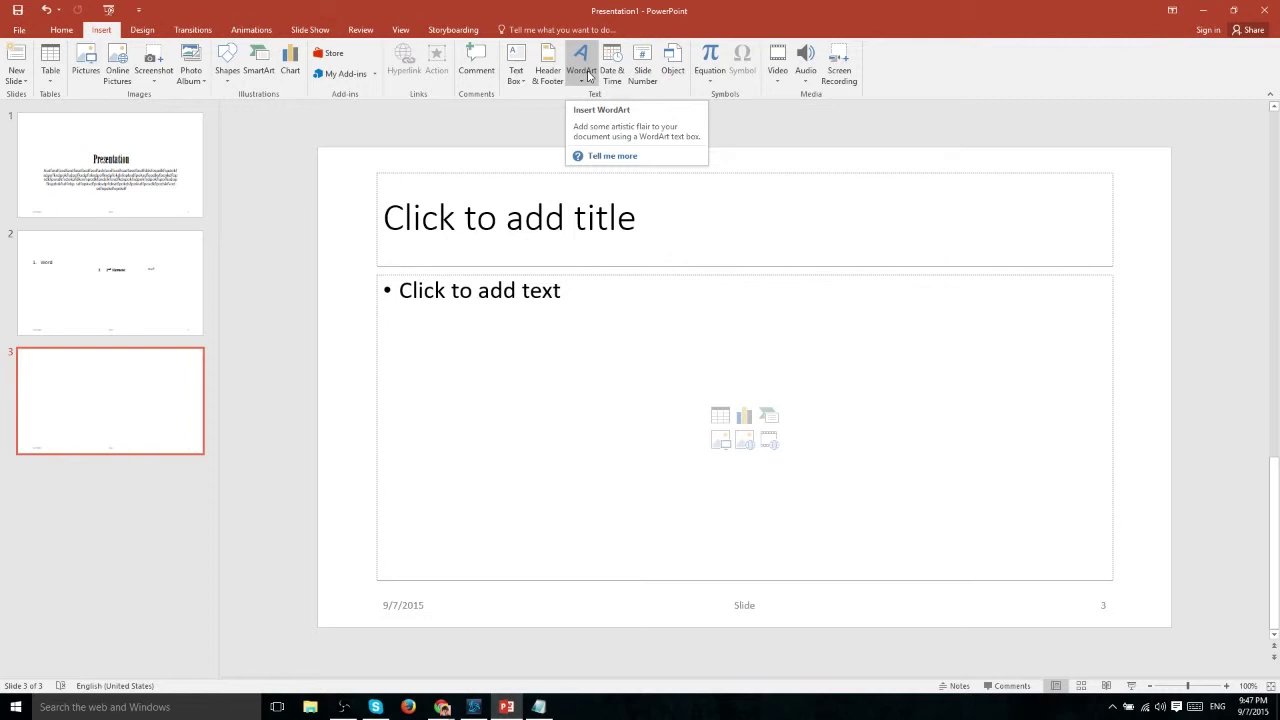
# Step: Insert gold-style WordArt 'Your text here', move it beside the title placeholder, and select its text
pyautogui.click(588, 77)
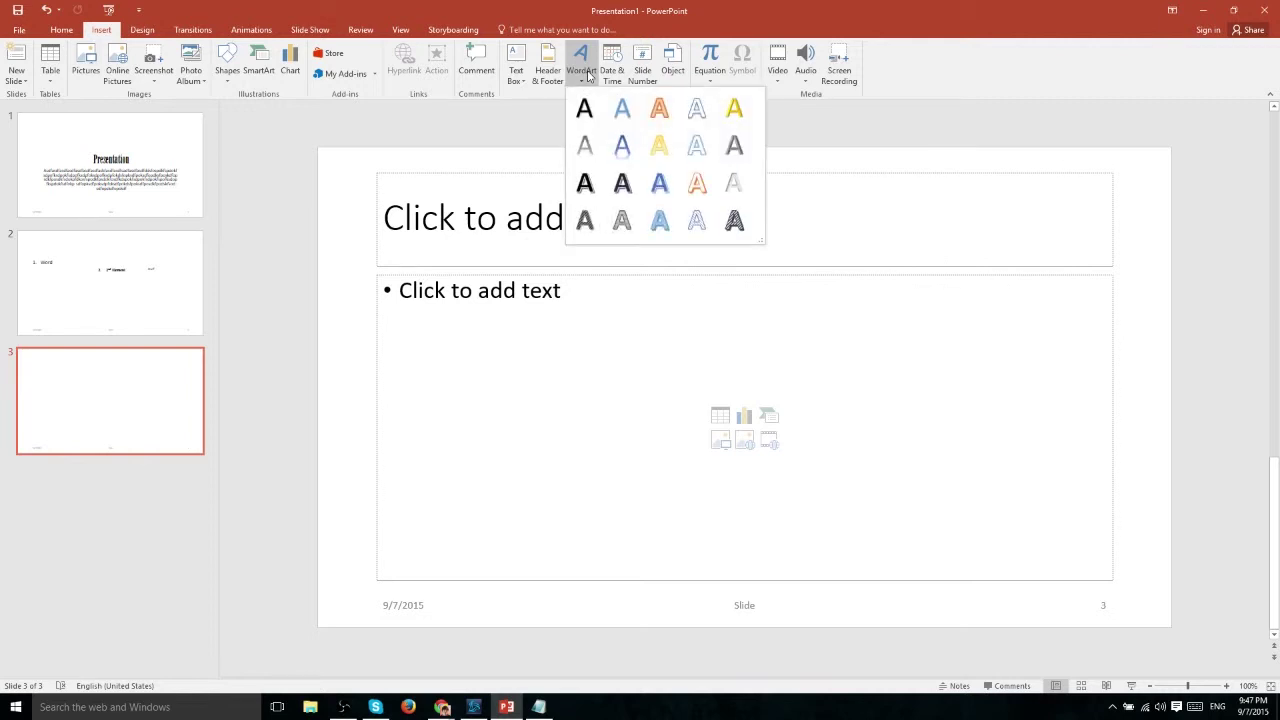
pyautogui.click(665, 153)
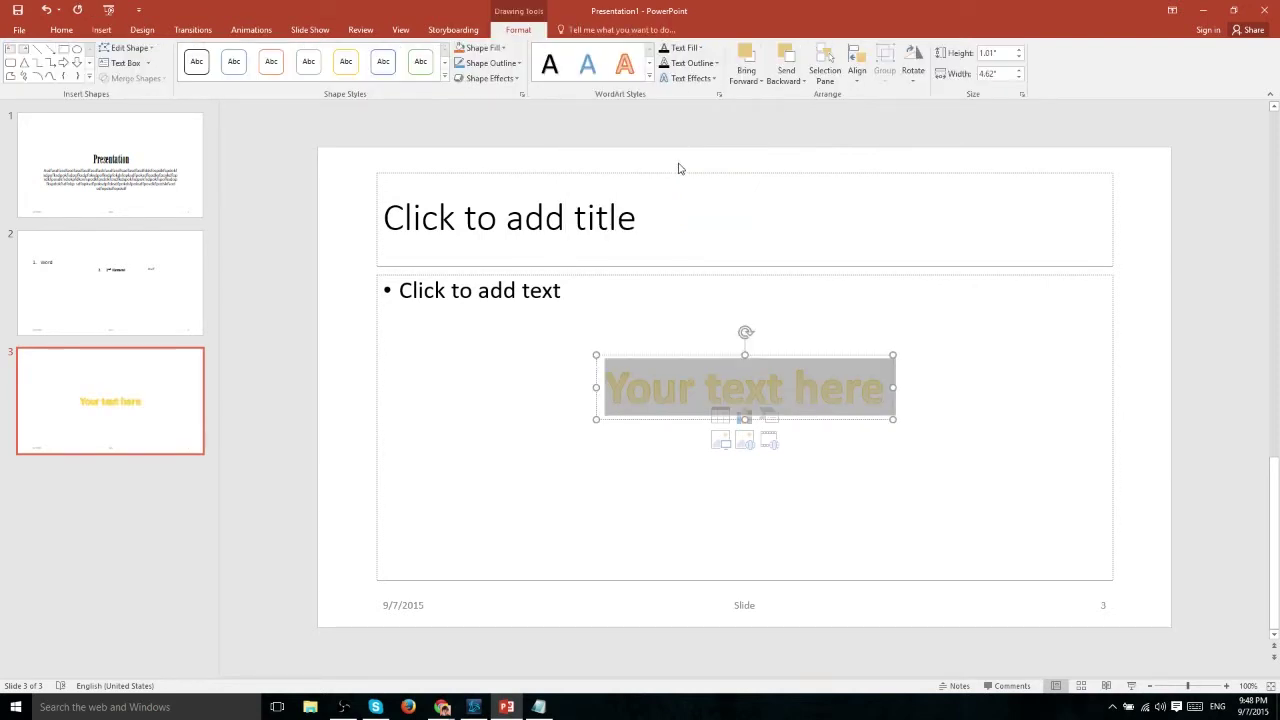
pyautogui.moveTo(798, 357); pyautogui.dragTo(843, 217)
pyautogui.click(826, 254)
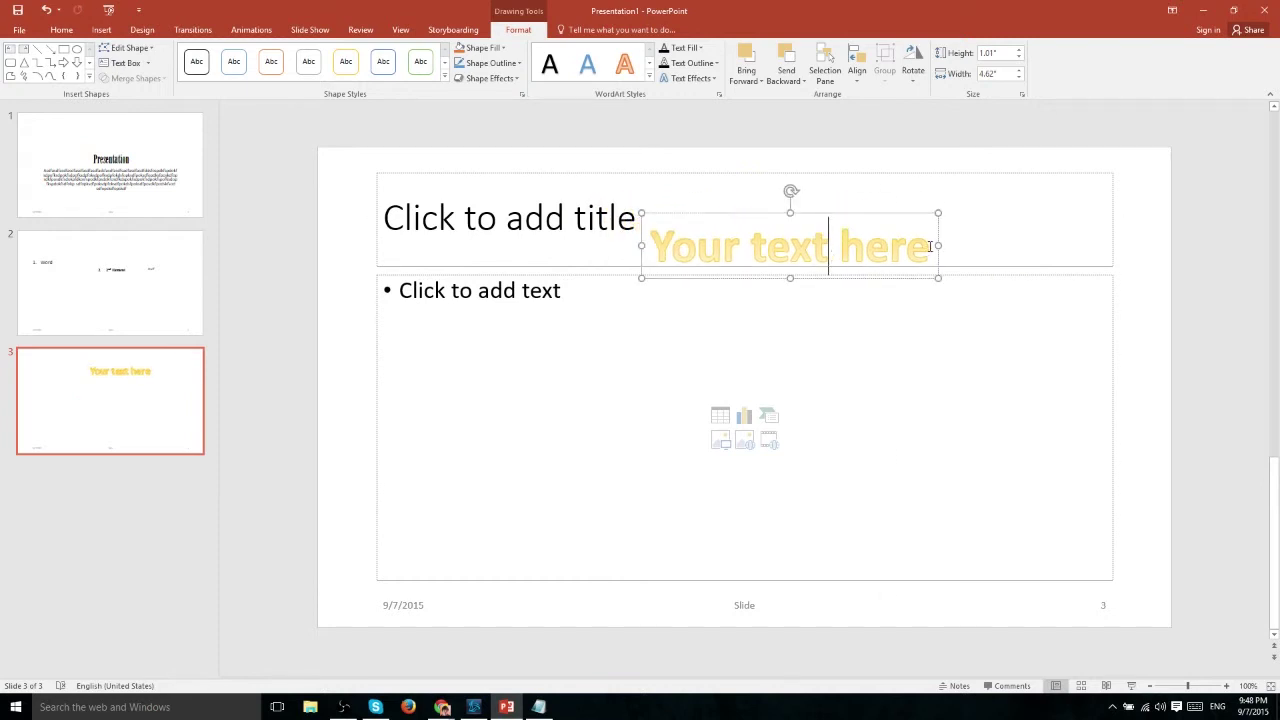
pyautogui.moveTo(929, 248); pyautogui.dragTo(628, 234)
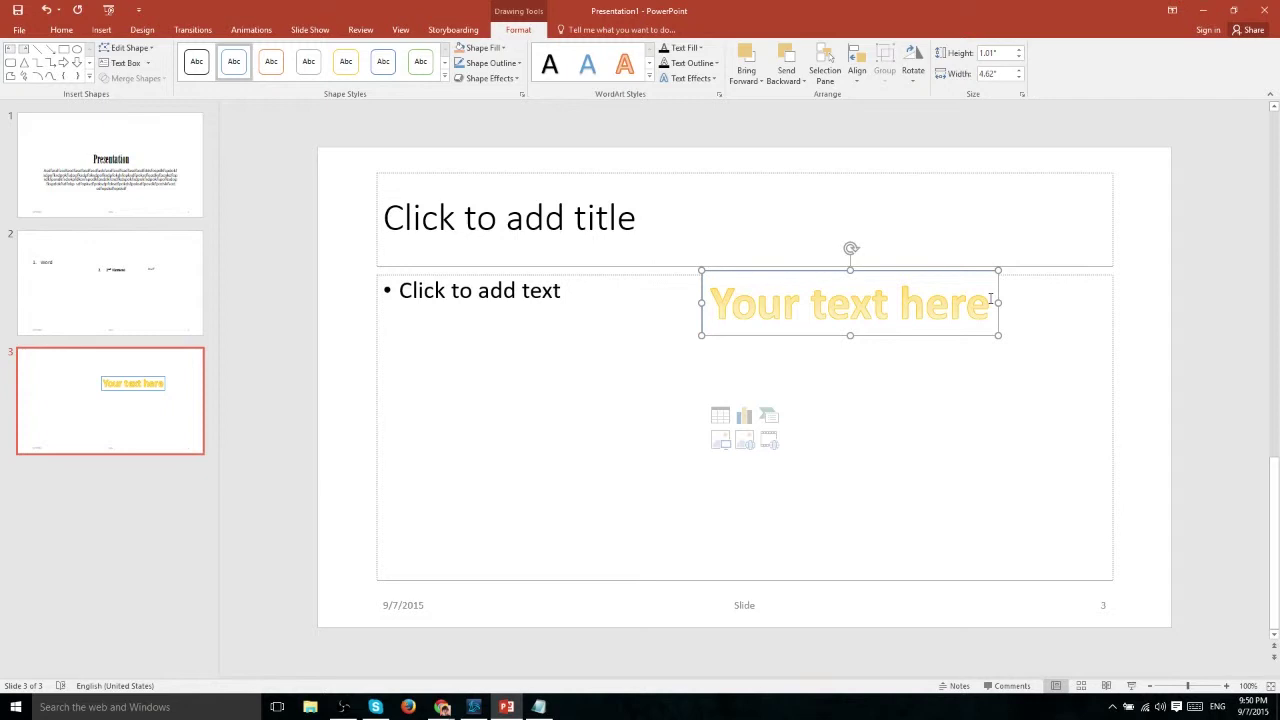
# Step: Try the orange outline shape style on the WordArt box, then apply the green filled style
pyautogui.click(990, 298)
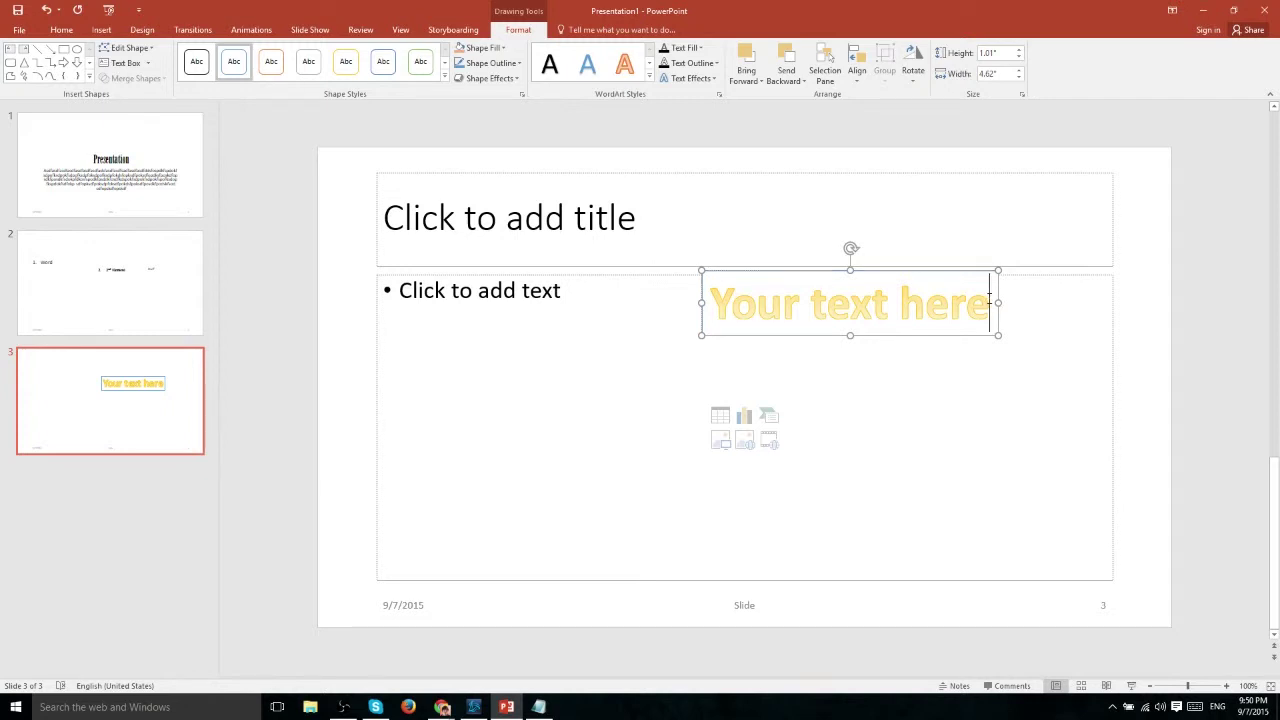
pyautogui.click(272, 73)
pyautogui.click(446, 62)
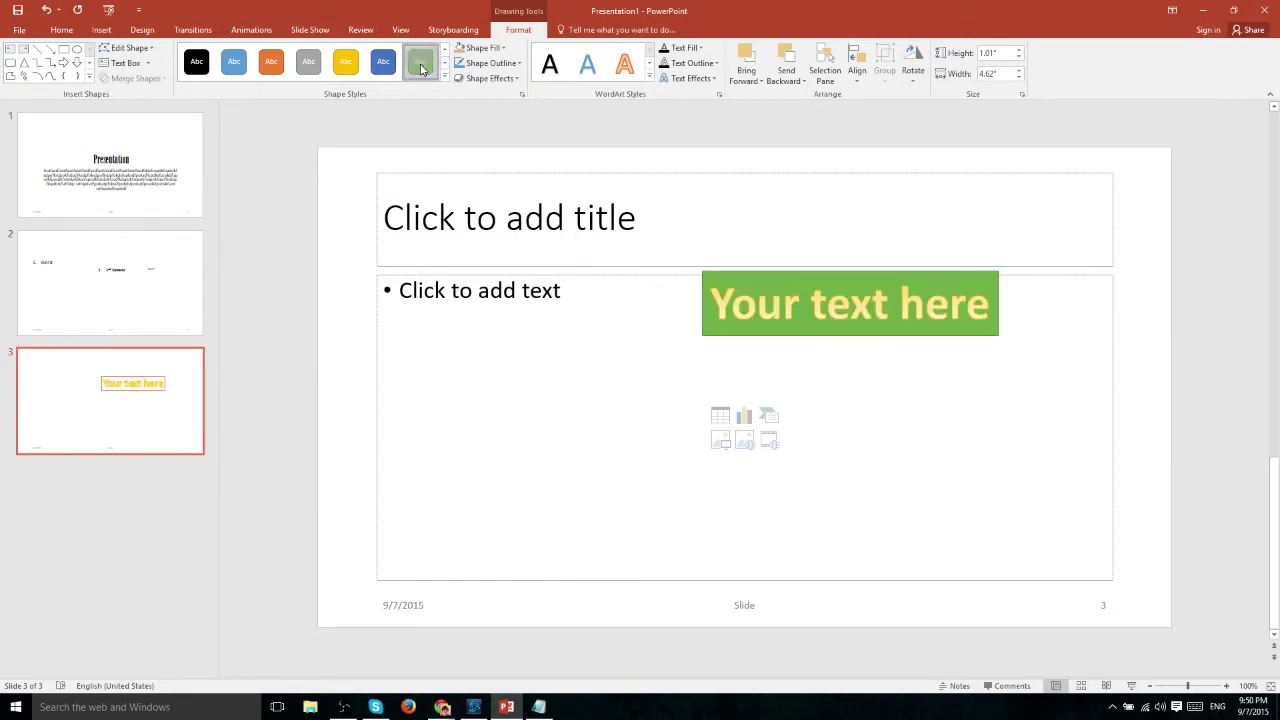
pyautogui.click(421, 66)
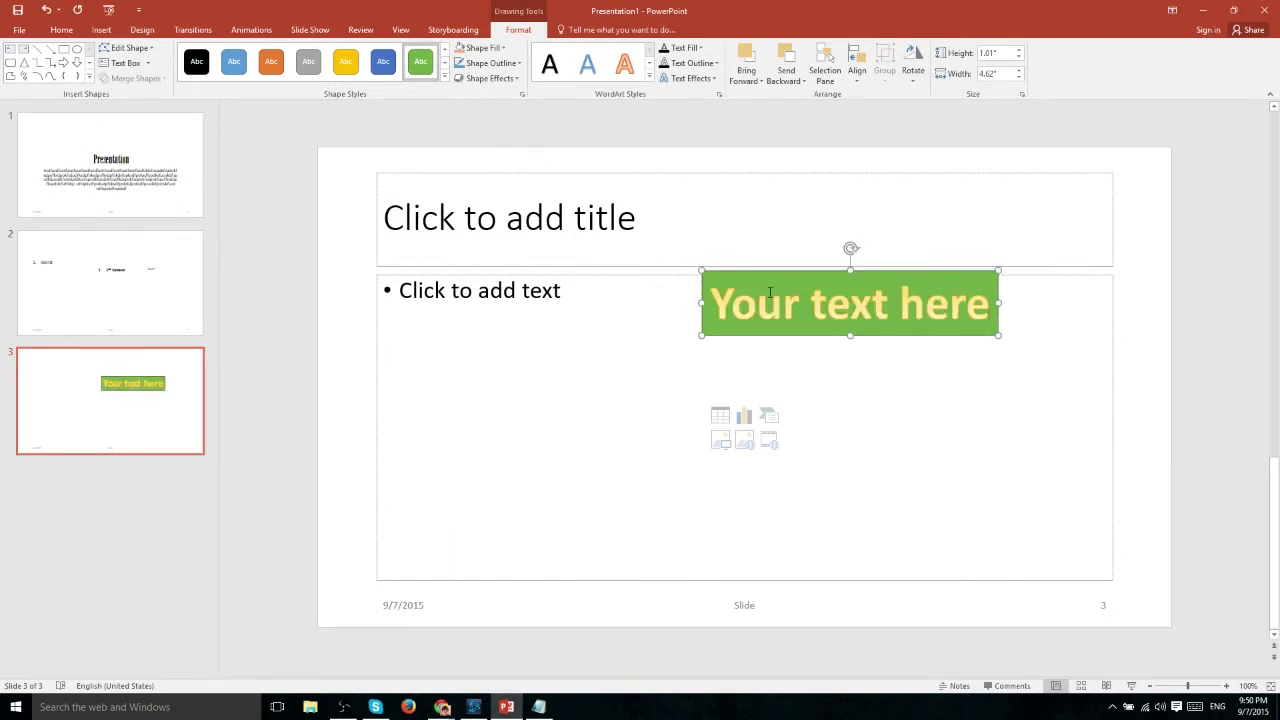
pyautogui.click(782, 300)
pyautogui.moveTo(970, 294); pyautogui.dragTo(744, 300)
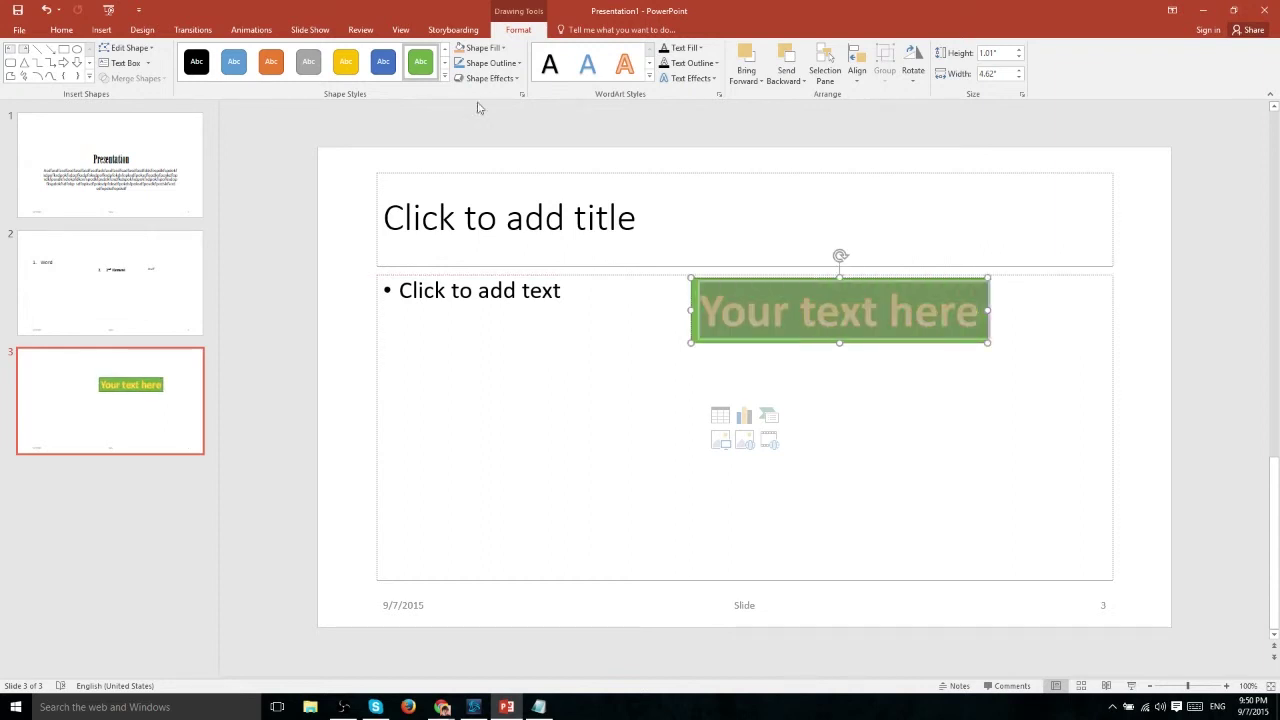
# Step: Fill the WordArt box dark grey and give it a gold outline
pyautogui.click(504, 48)
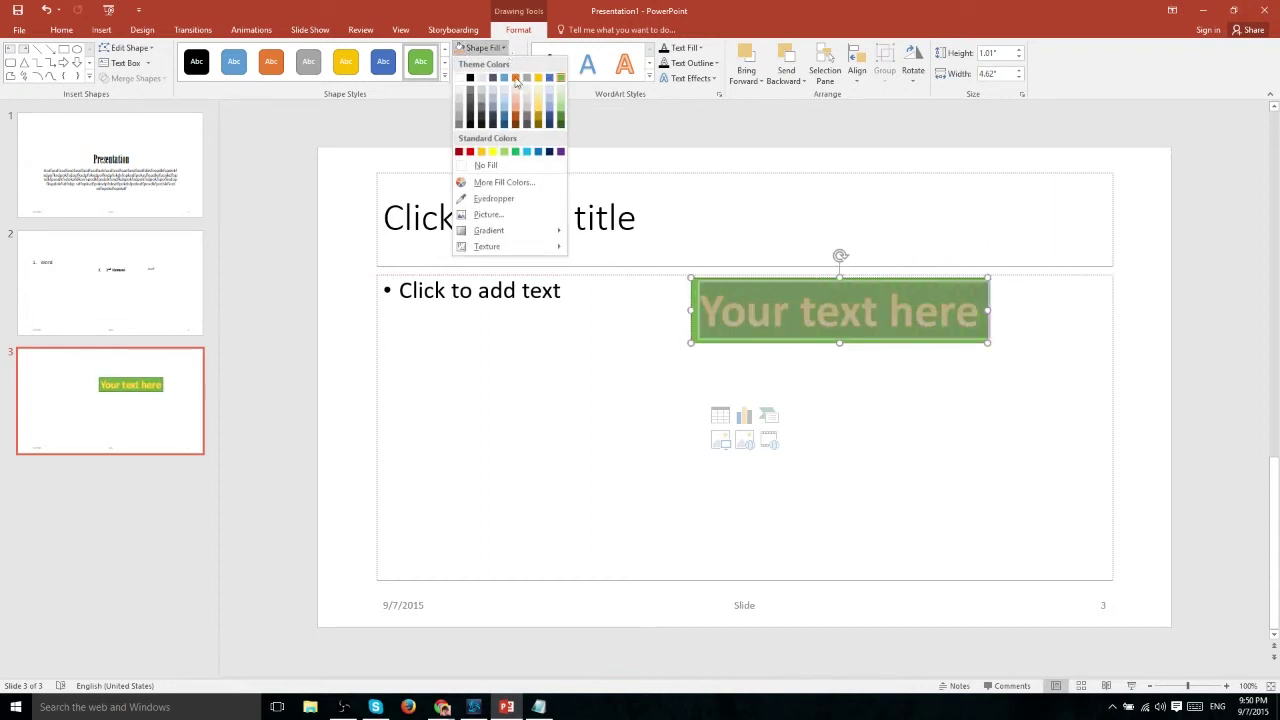
pyautogui.click(527, 116)
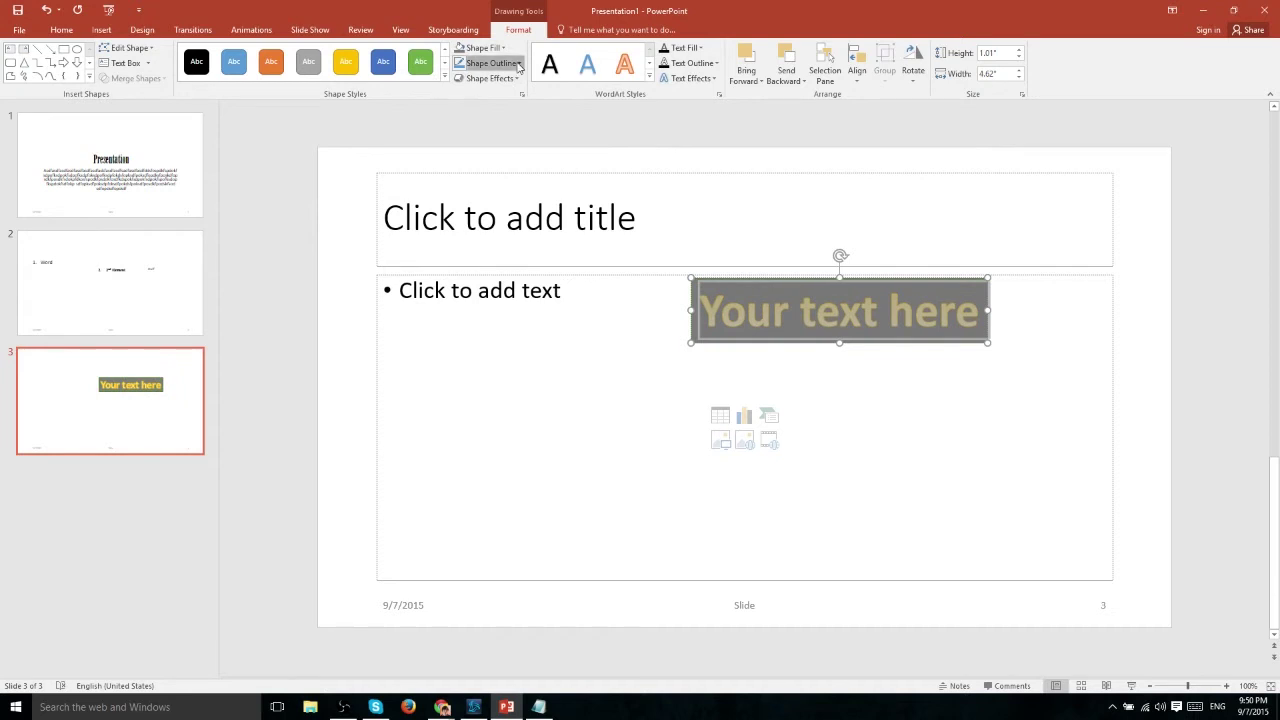
pyautogui.click(505, 63)
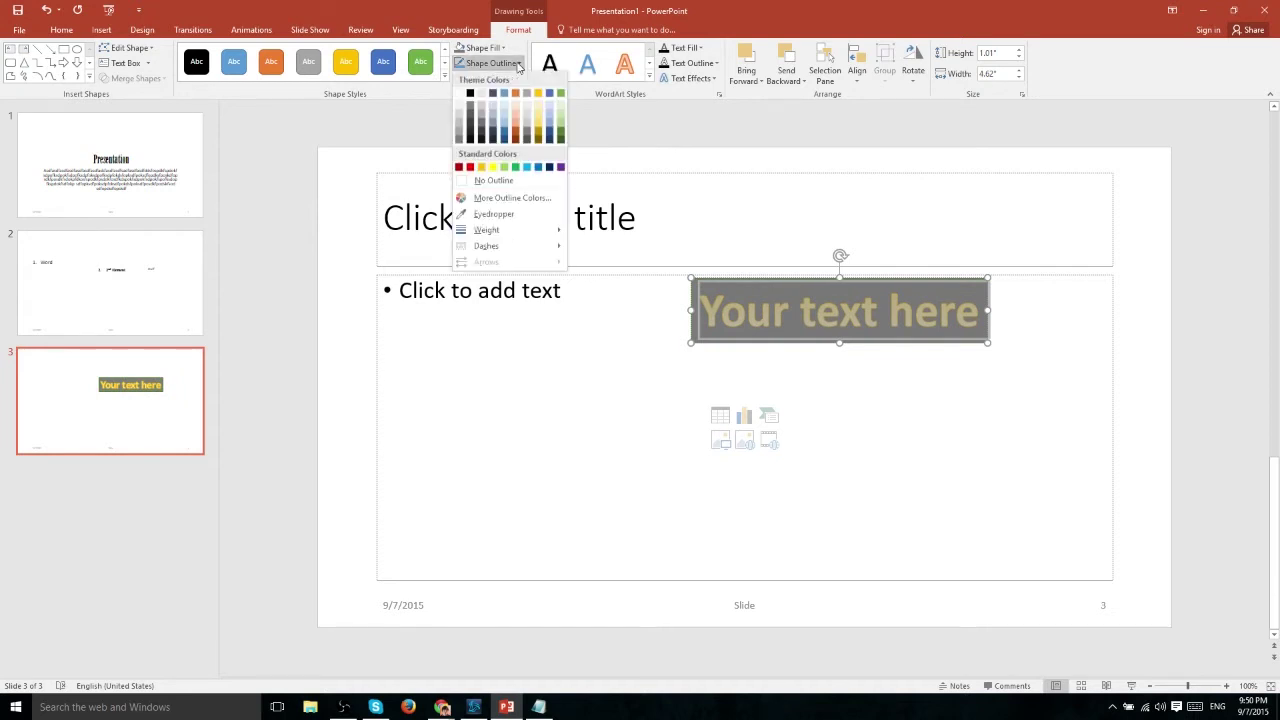
pyautogui.click(537, 128)
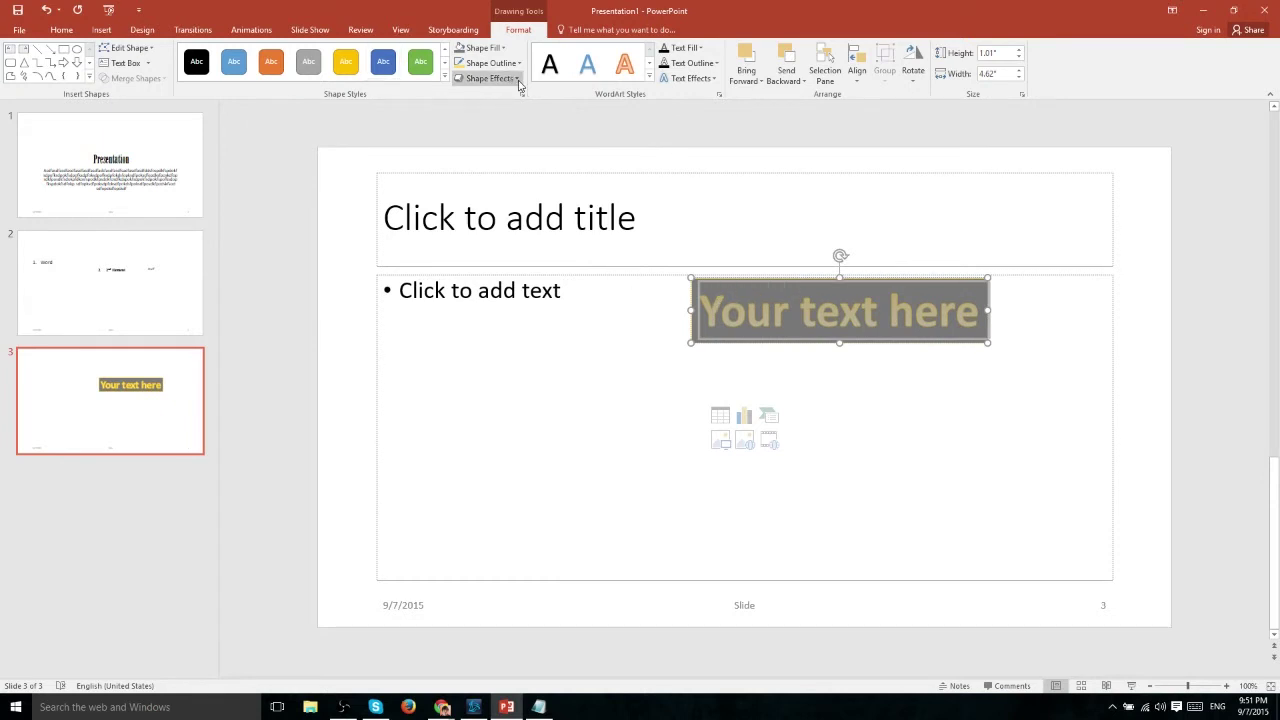
# Step: Apply an inner shadow effect to the WordArt box
pyautogui.click(508, 77)
pyautogui.moveTo(519, 202)
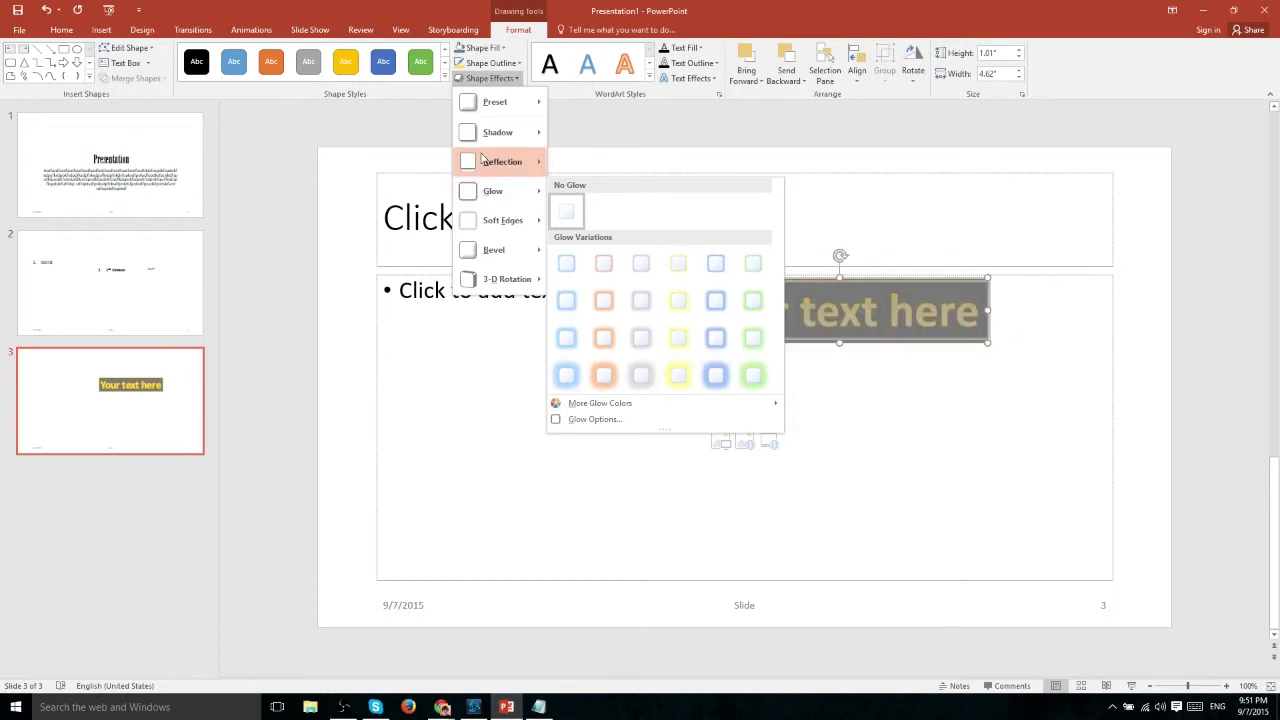
pyautogui.moveTo(482, 158)
pyautogui.moveTo(505, 135)
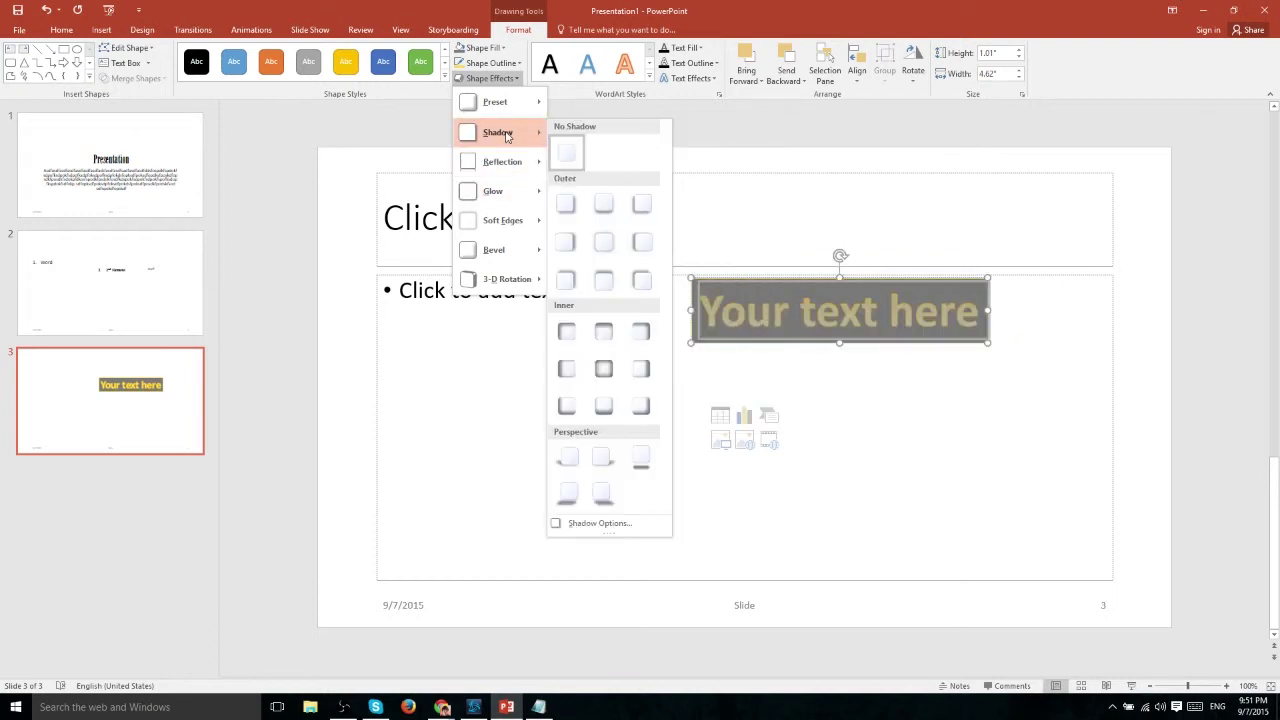
pyautogui.click(645, 411)
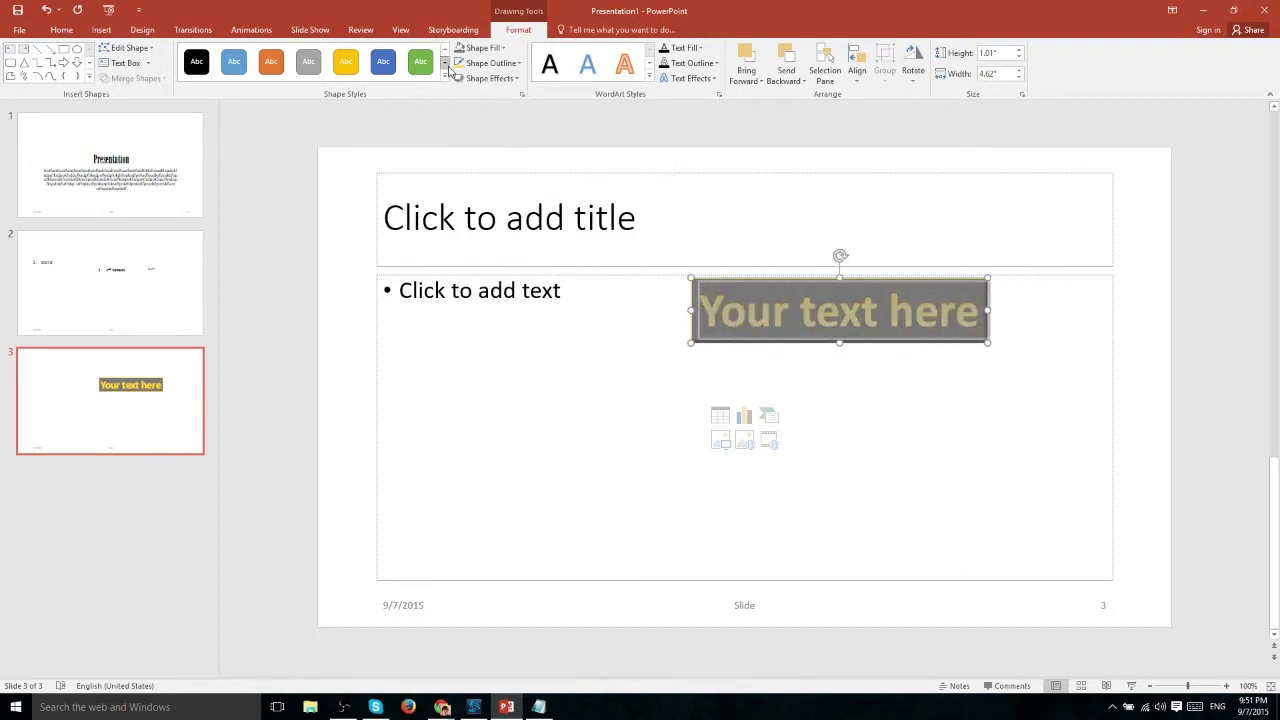
# Step: Give the WordArt lettering a pale fill colour and a red text outline
pyautogui.click(506, 79)
pyautogui.click(975, 313)
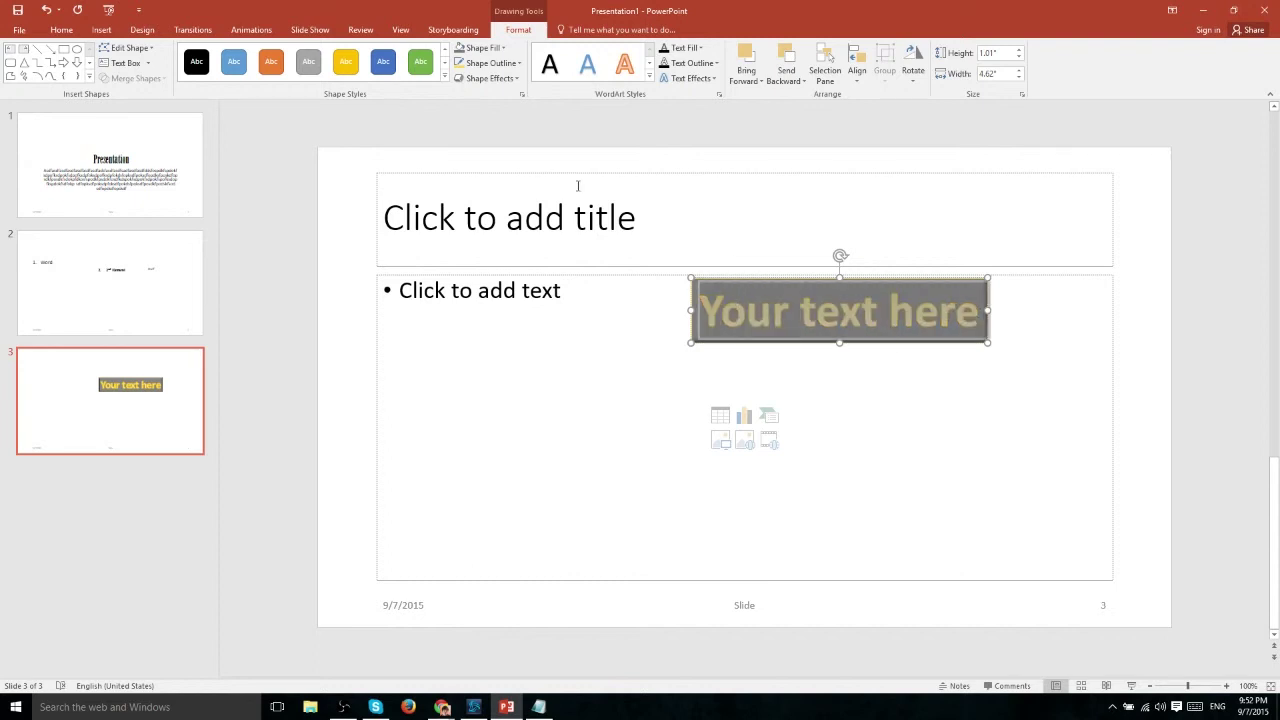
pyautogui.click(701, 49)
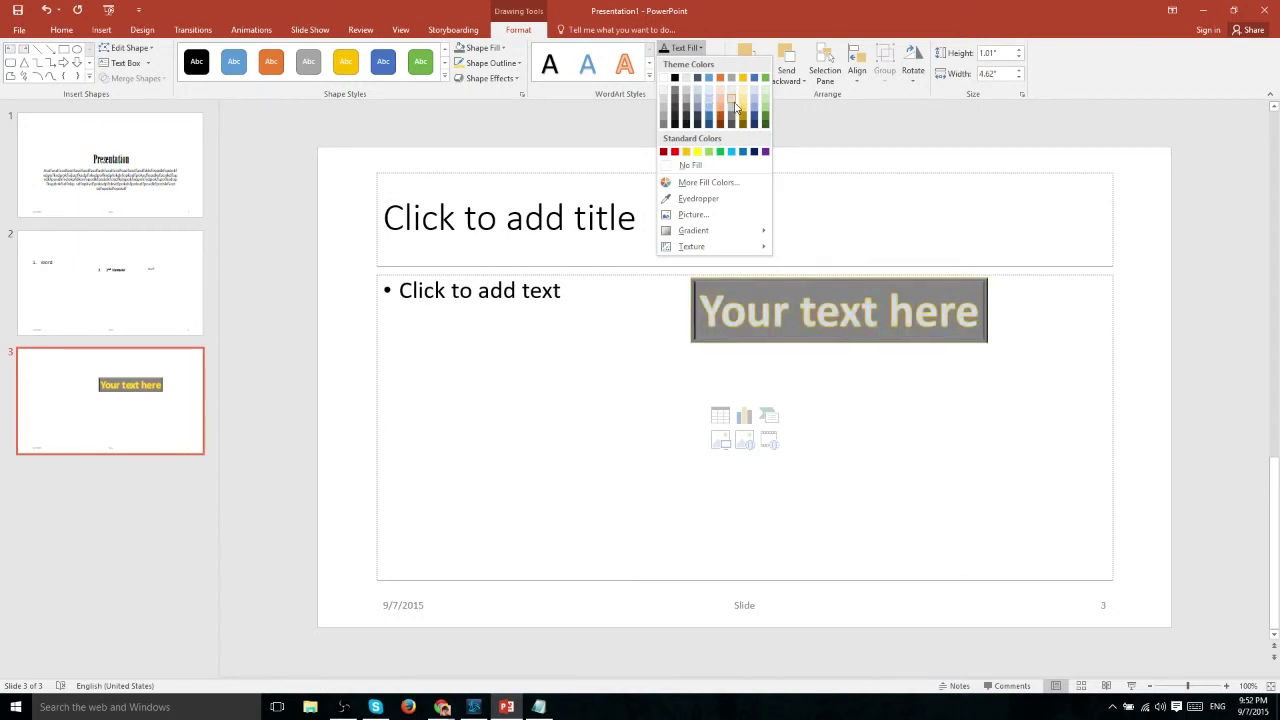
pyautogui.click(918, 320)
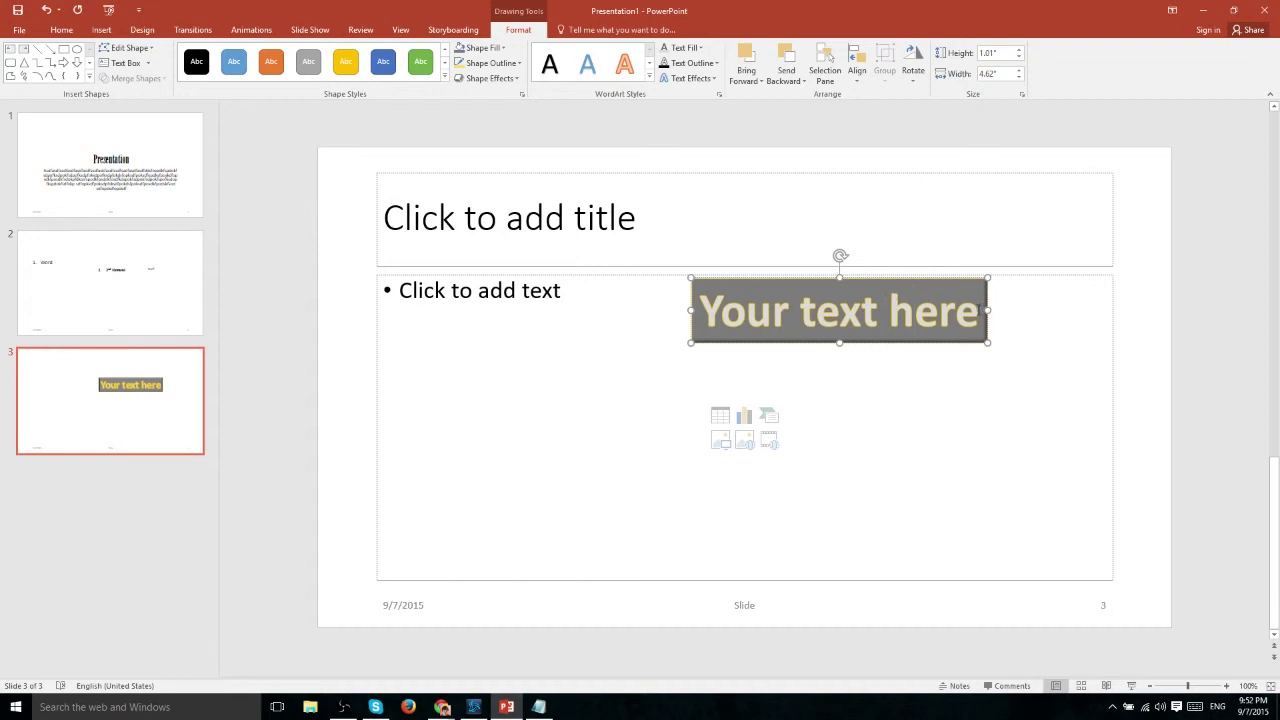
pyautogui.click(716, 63)
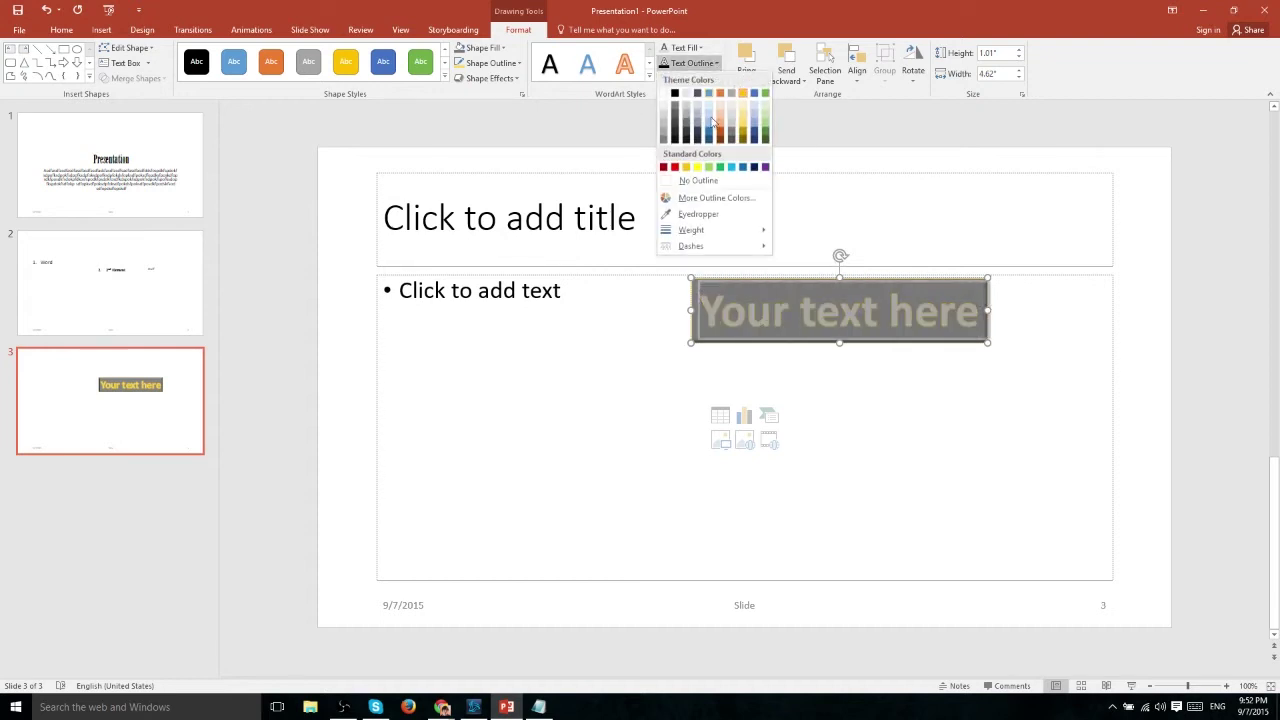
pyautogui.click(676, 167)
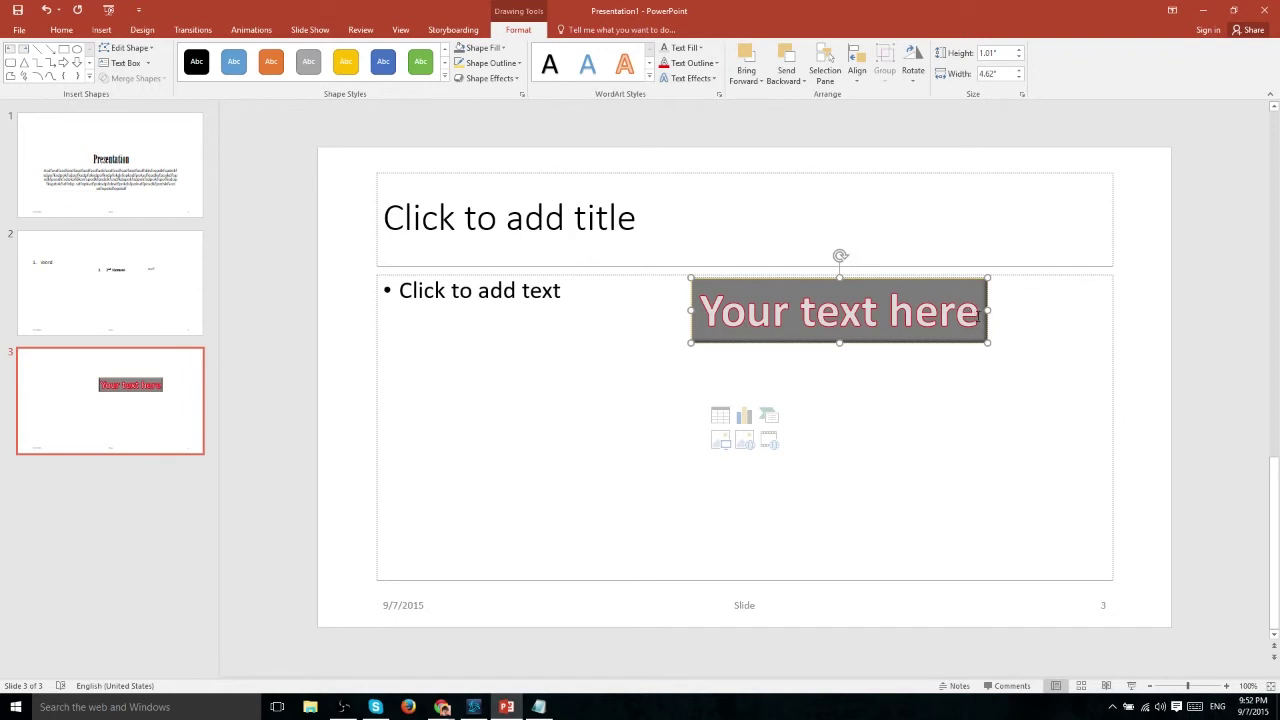
# Step: Select all the WordArt text and browse the Text Effects options
pyautogui.moveTo(978, 313); pyautogui.dragTo(698, 312)
pyautogui.click(714, 80)
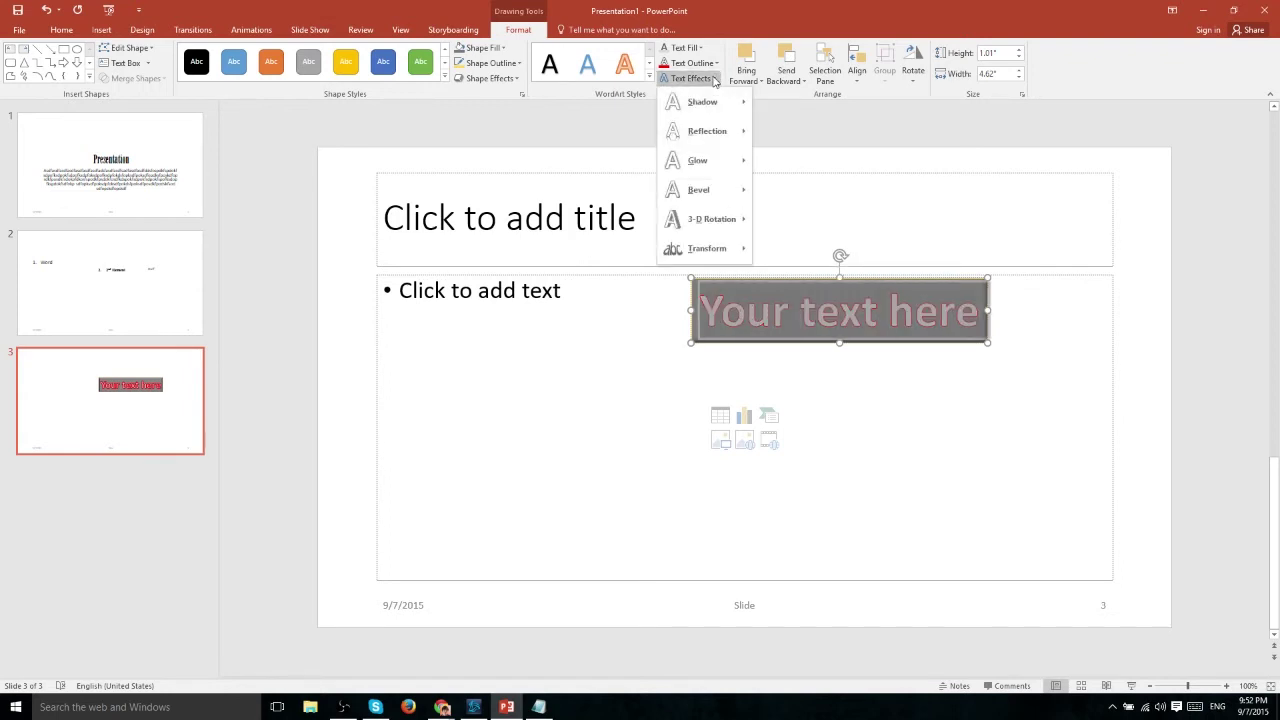
pyautogui.moveTo(730, 190)
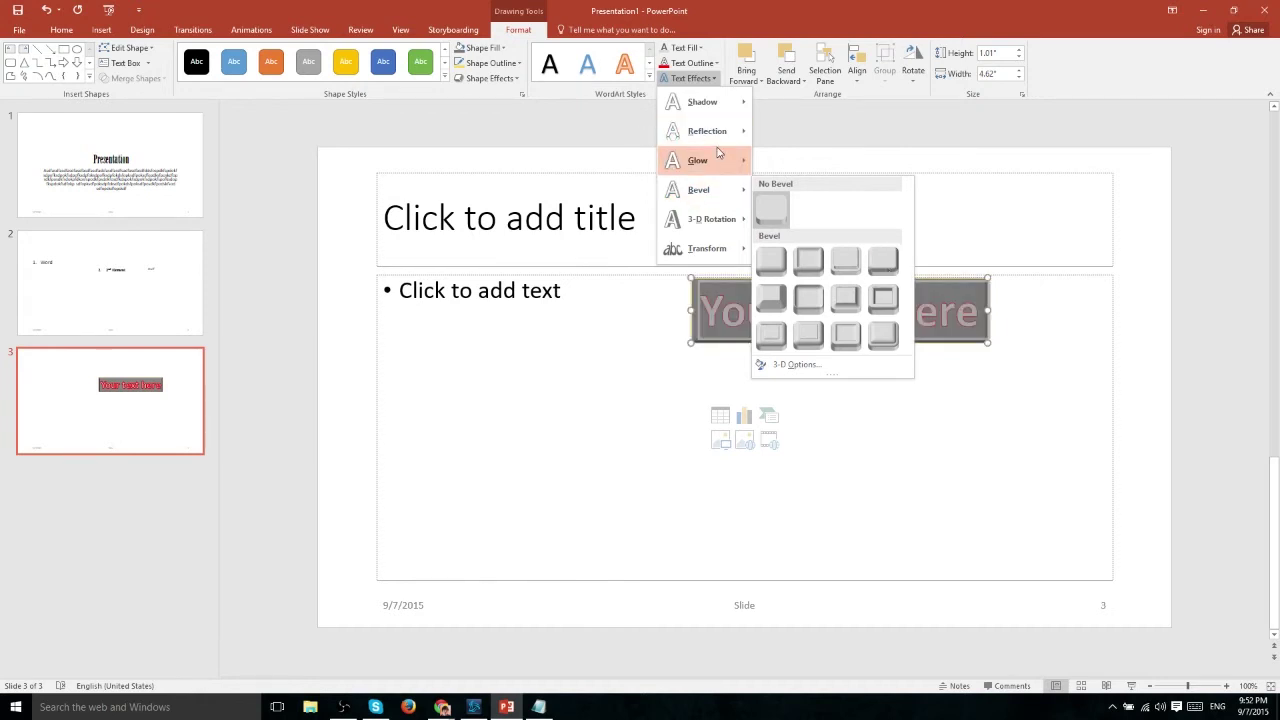
pyautogui.moveTo(718, 153)
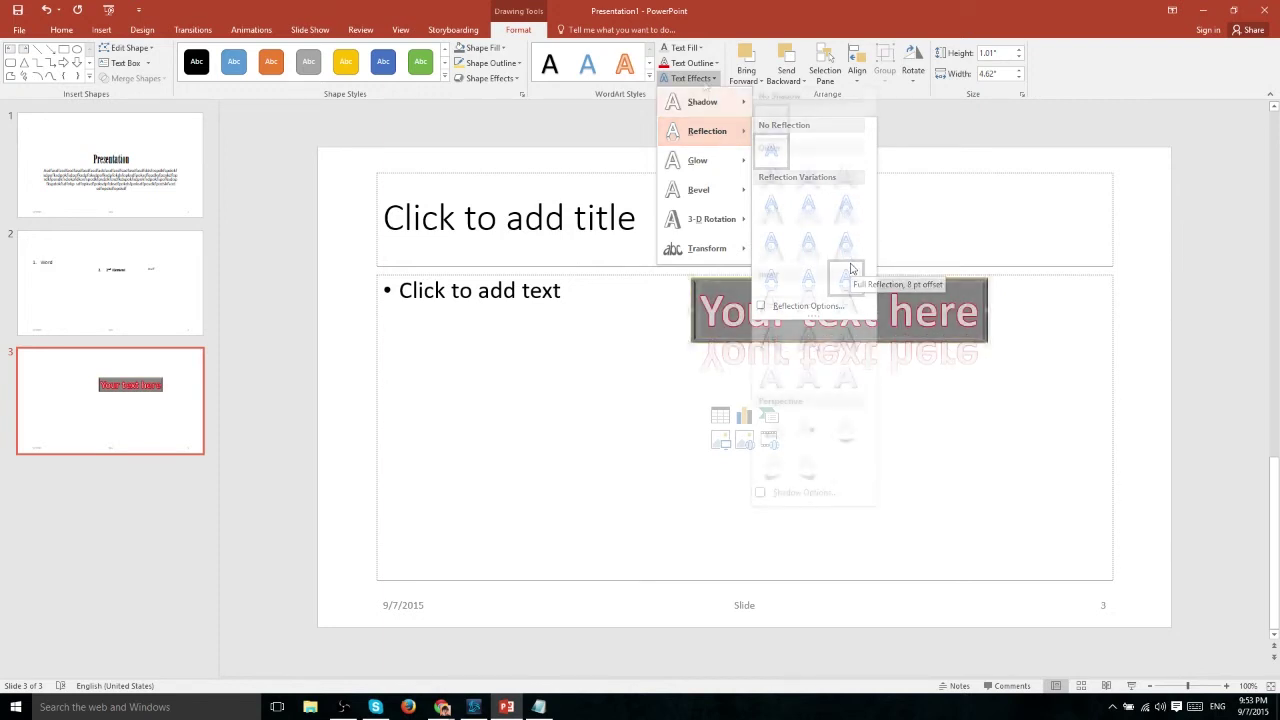
pyautogui.click(690, 78)
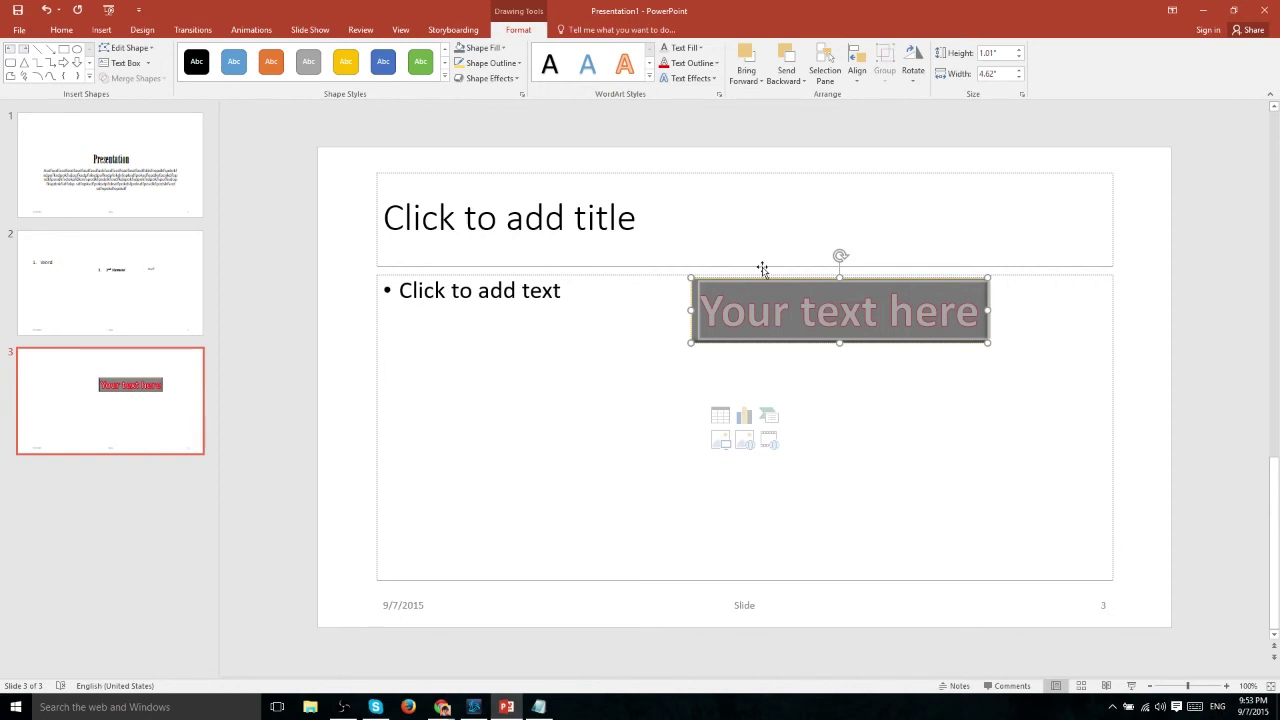